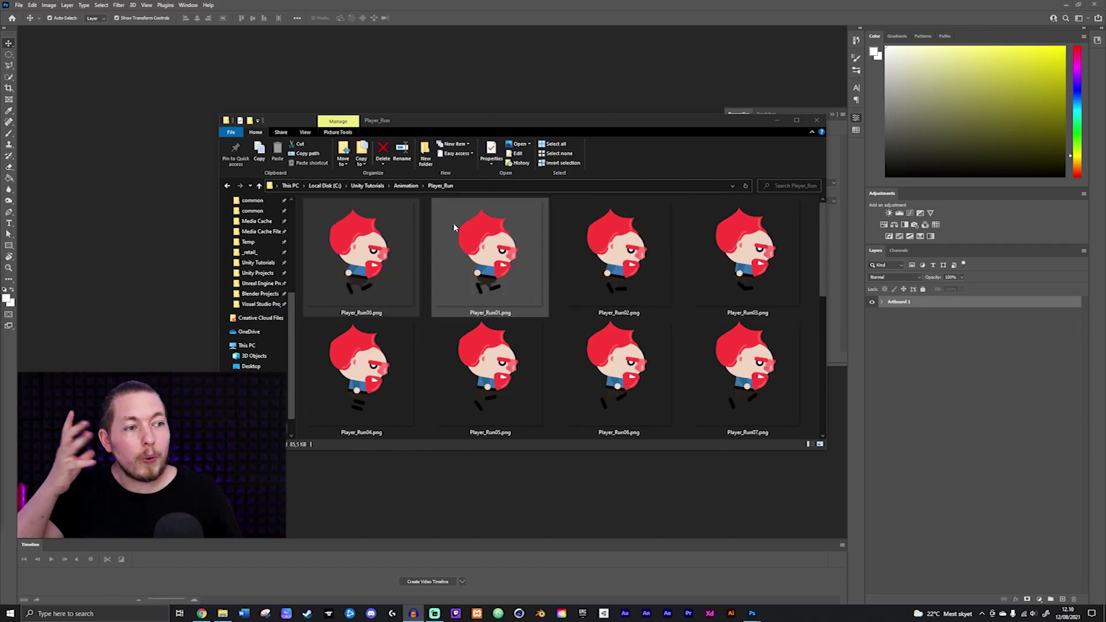
left_click(385, 239)
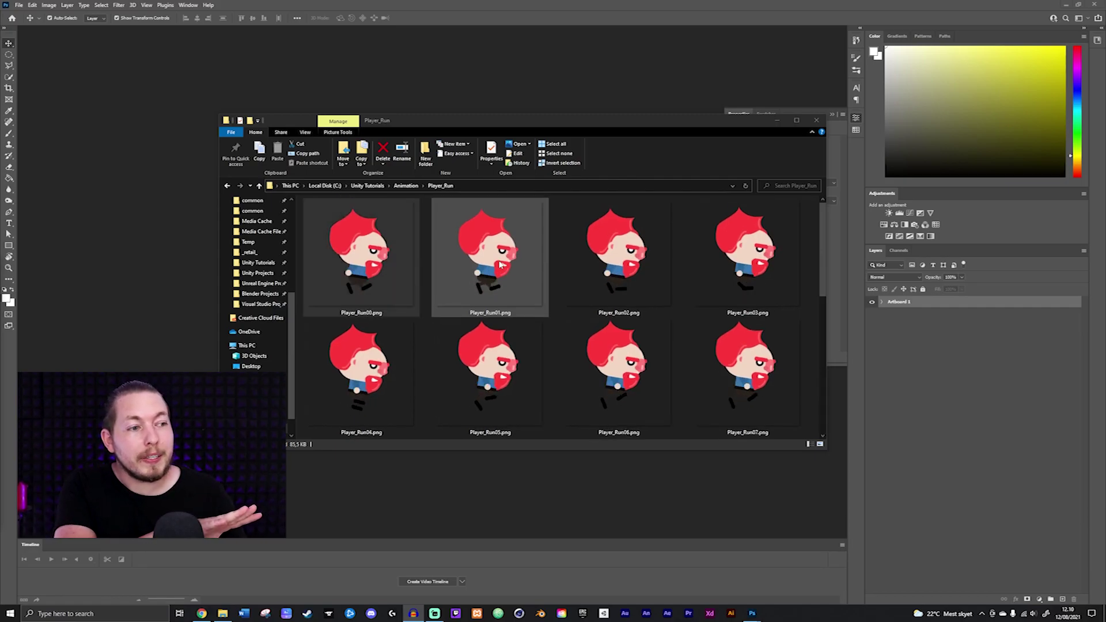
left_click(826, 211)
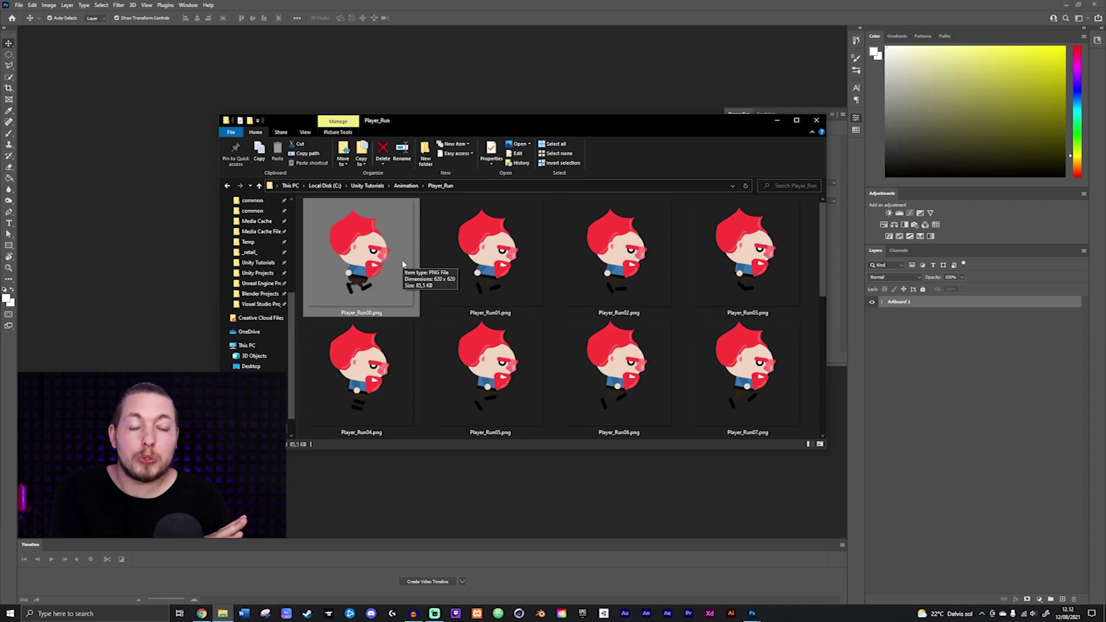
left_click(473, 260)
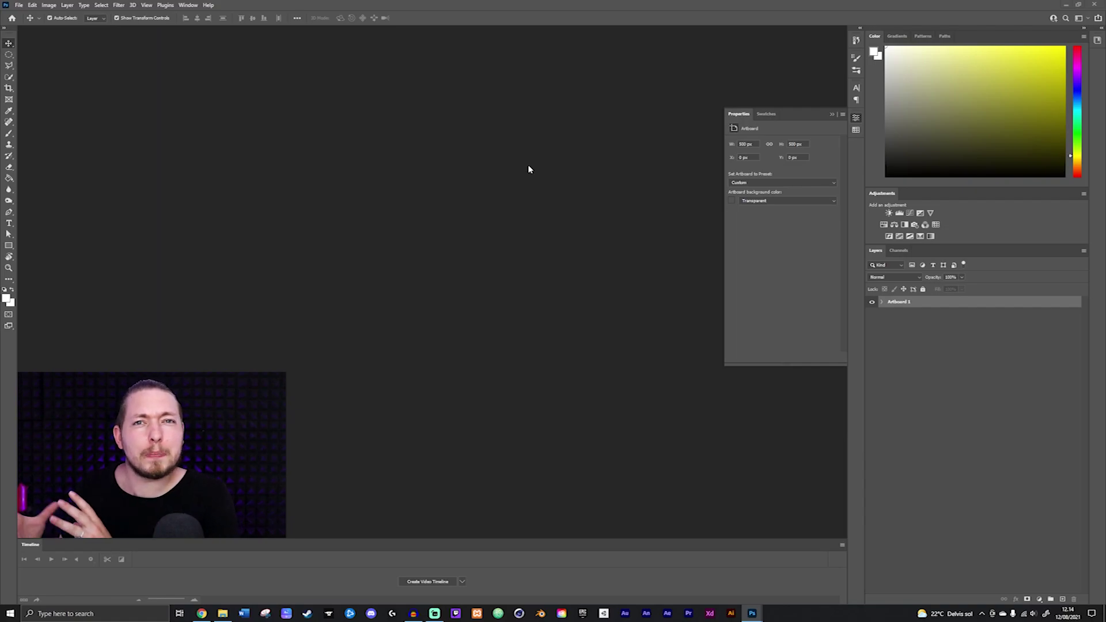
Create a new 500 × 500 px RGB document with an artboard and a transparent background
left_click(18, 5)
left_click(34, 16)
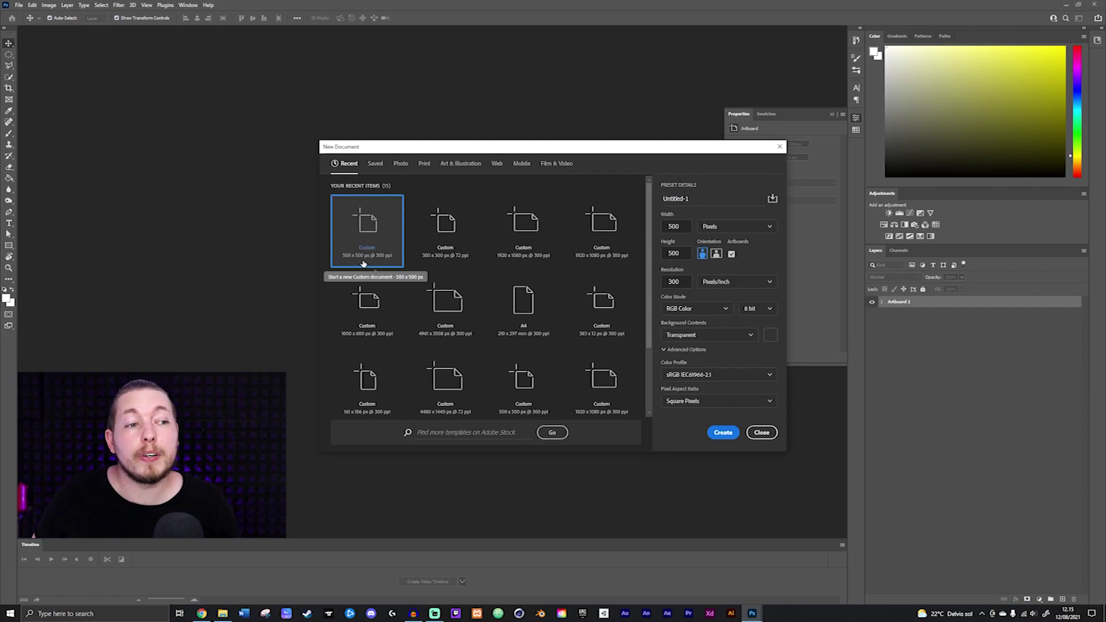
left_click(676, 281)
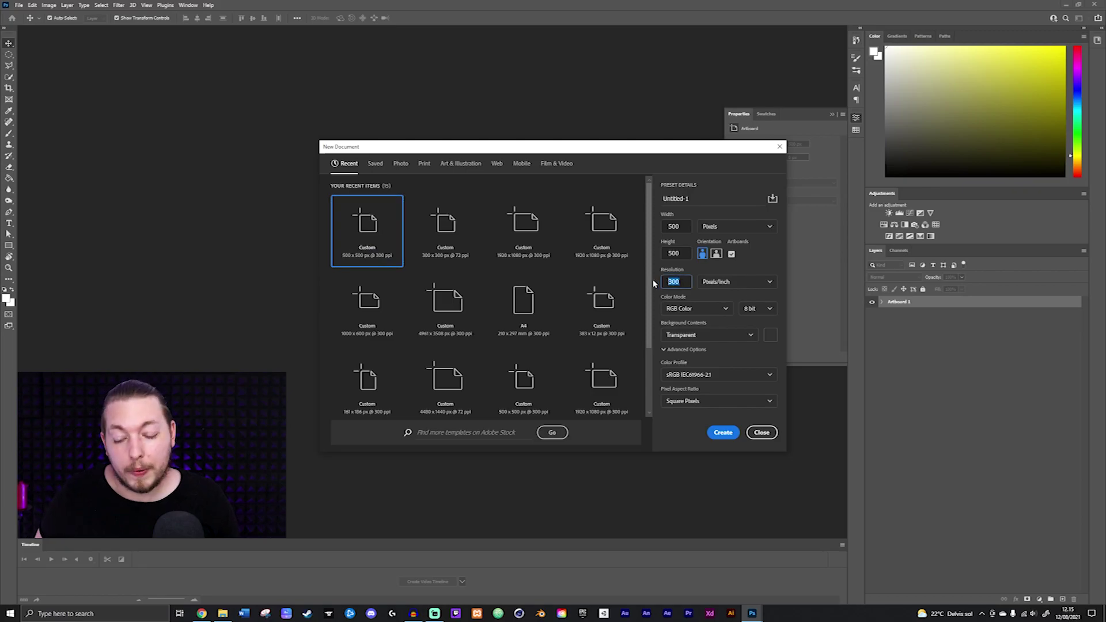
key("Return")
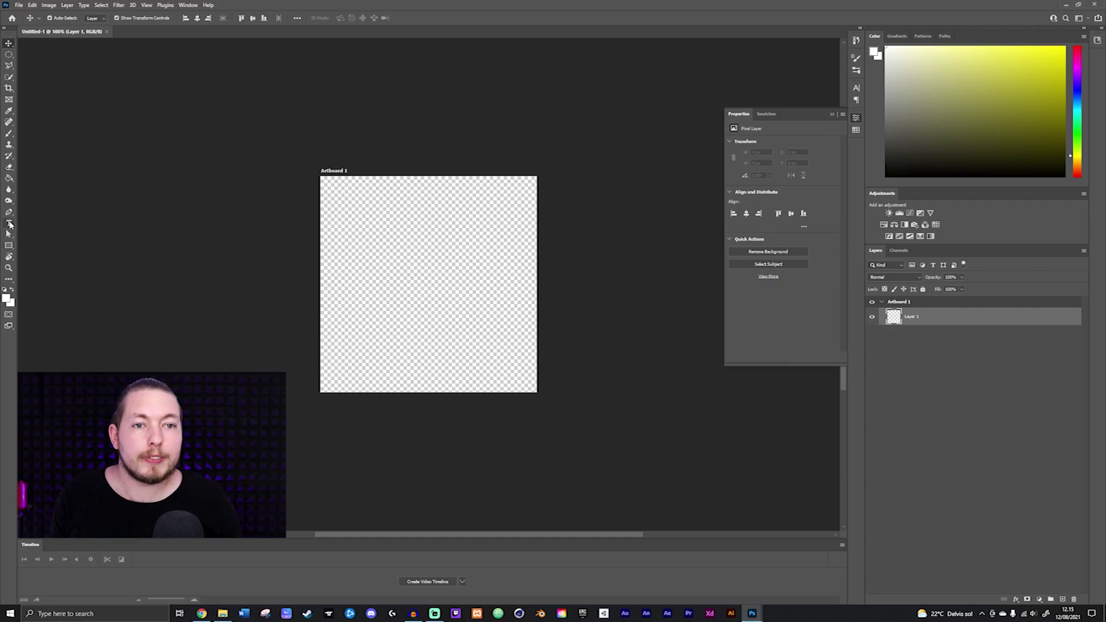
Set the foreground colour to a very dark grey, about #222222, and fill the empty layer with it using the Paint Bucket
left_click(8, 179)
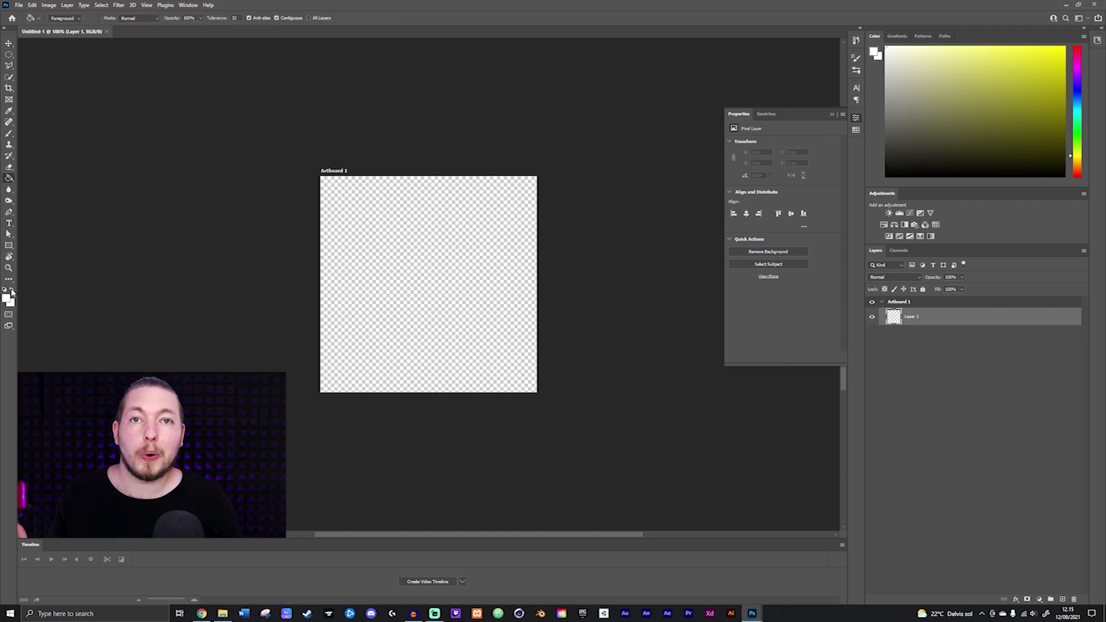
left_click(7, 299)
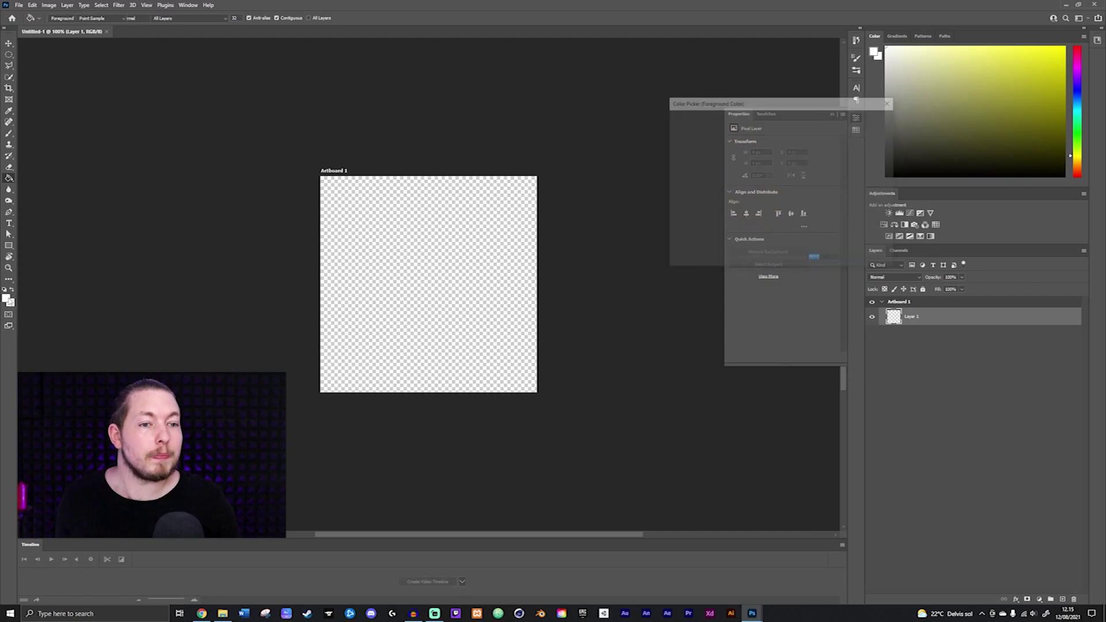
left_click_drag(751, 208, 661, 218)
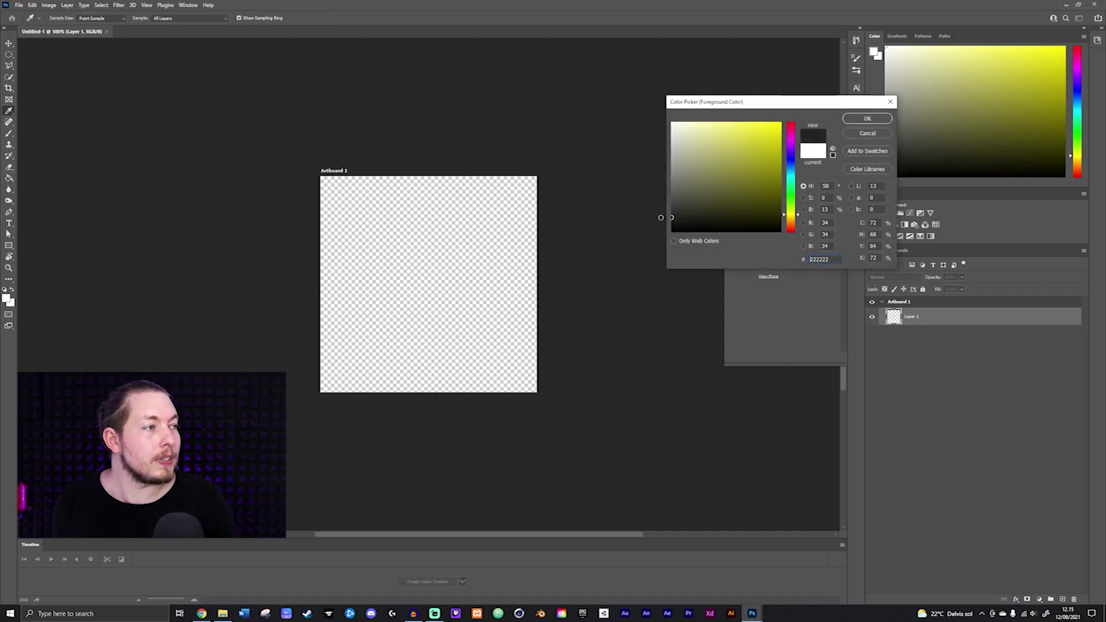
left_click(867, 120)
left_click(447, 246)
Draw a circle about 271 px in diameter in the upper middle of the artboard and fill it white
left_click(8, 54)
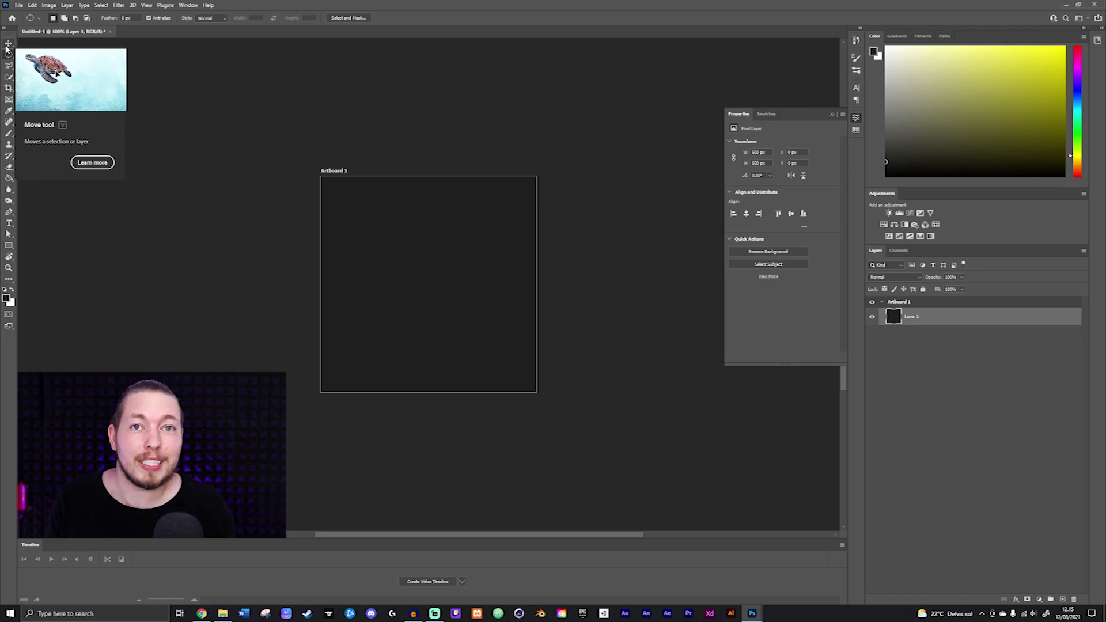
right_click(9, 249)
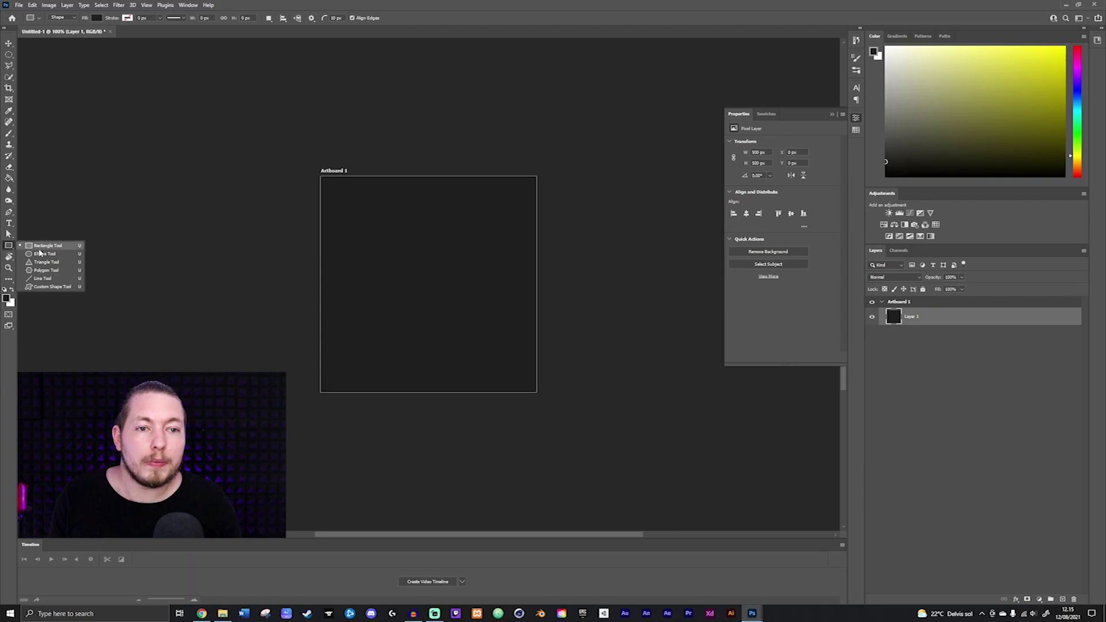
left_click(41, 254)
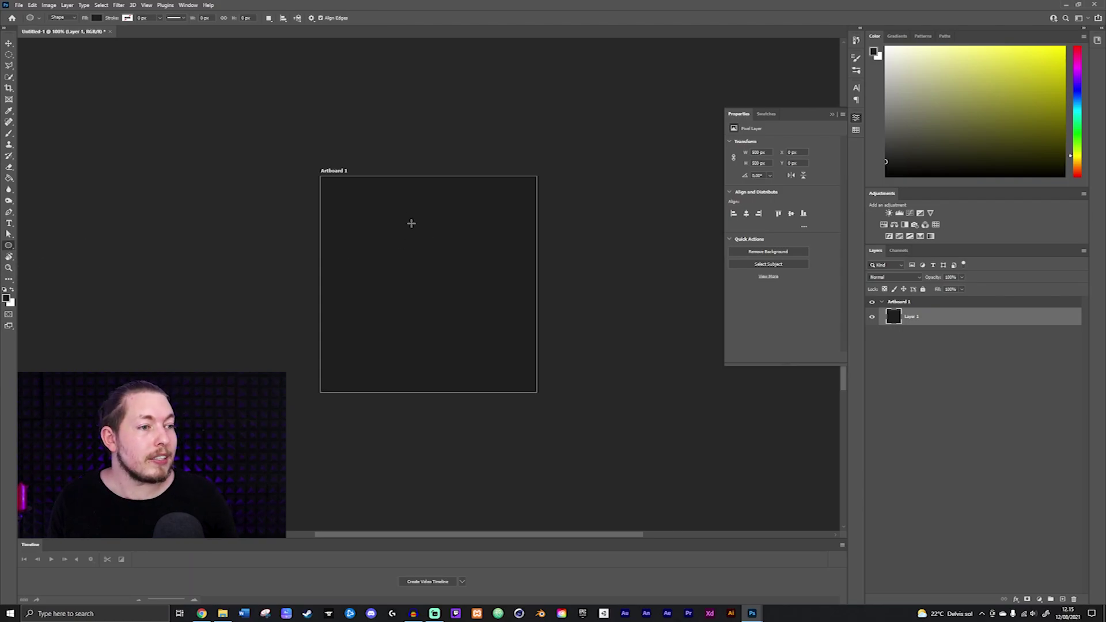
left_click_drag(372, 198, 501, 300)
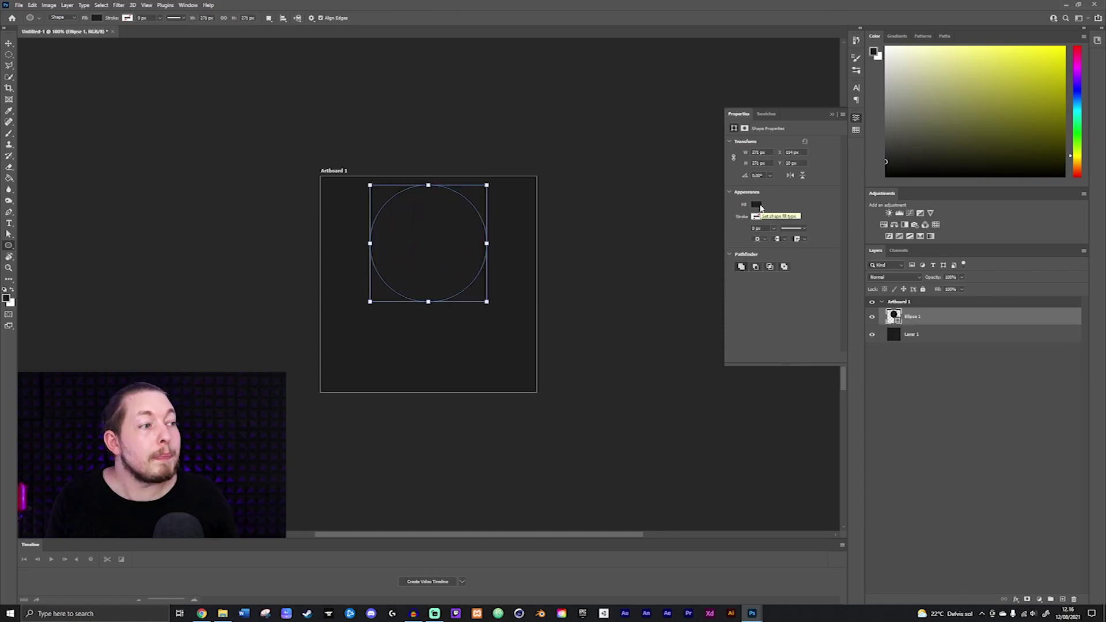
left_click(757, 205)
left_click(764, 249)
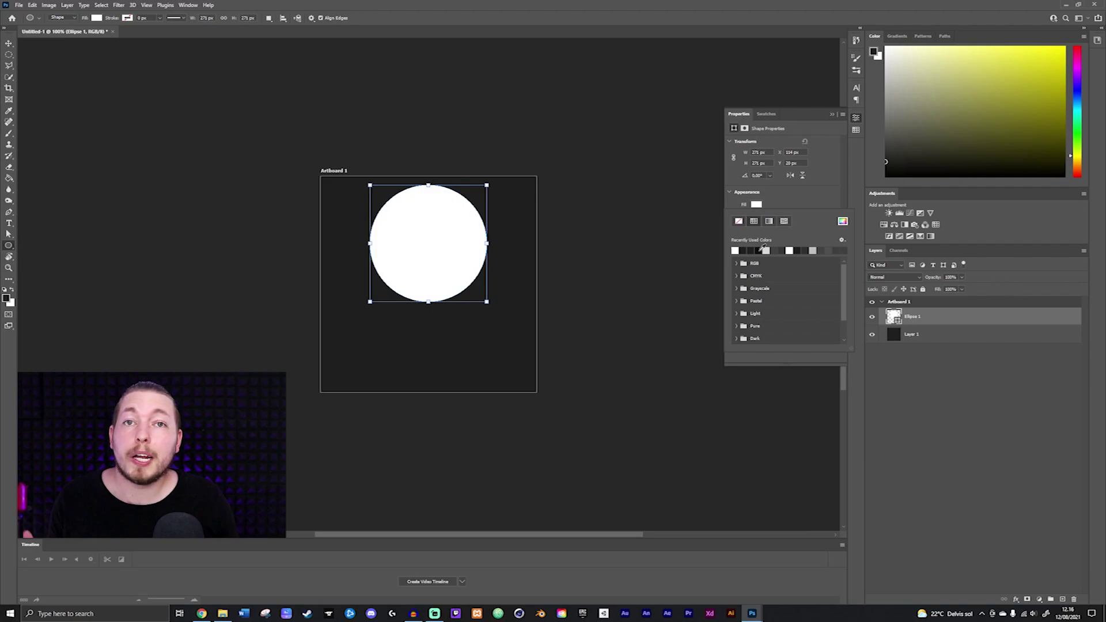
Draw a white rectangle about 179 × 133 px centred over the lower edge of the circle as the bulb's neck
left_click_drag(8, 246, 40, 248)
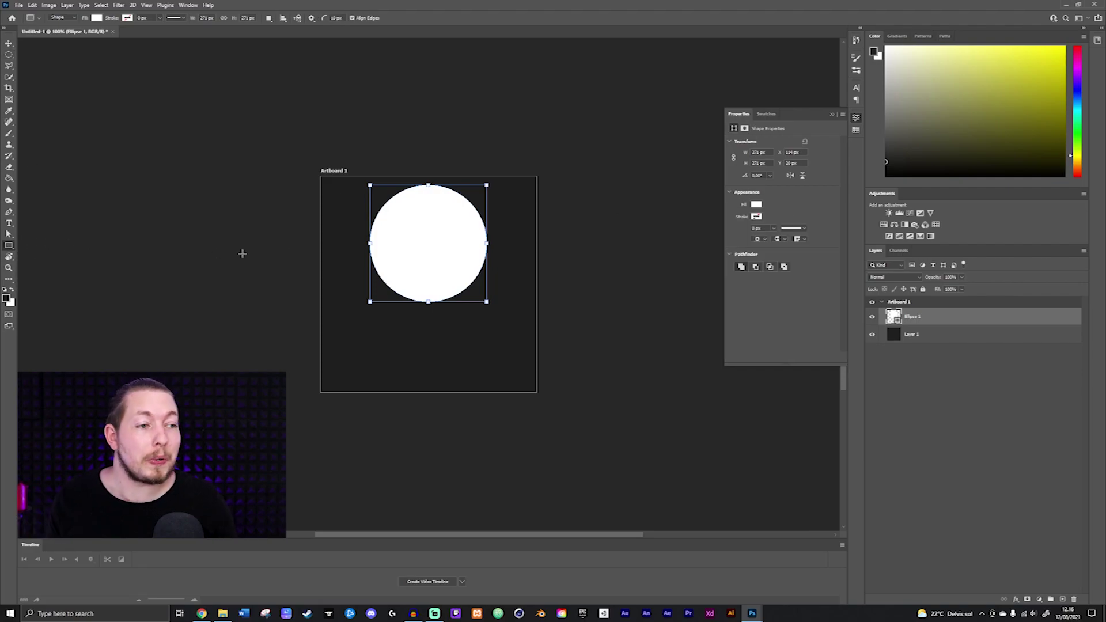
left_click_drag(387, 276, 467, 332)
Convert the rectangle to a regular path and nudge its lower-left corner point inward to taper that side of the neck
key("a")
key("ctrl+plus")
key("ctrl+plus")
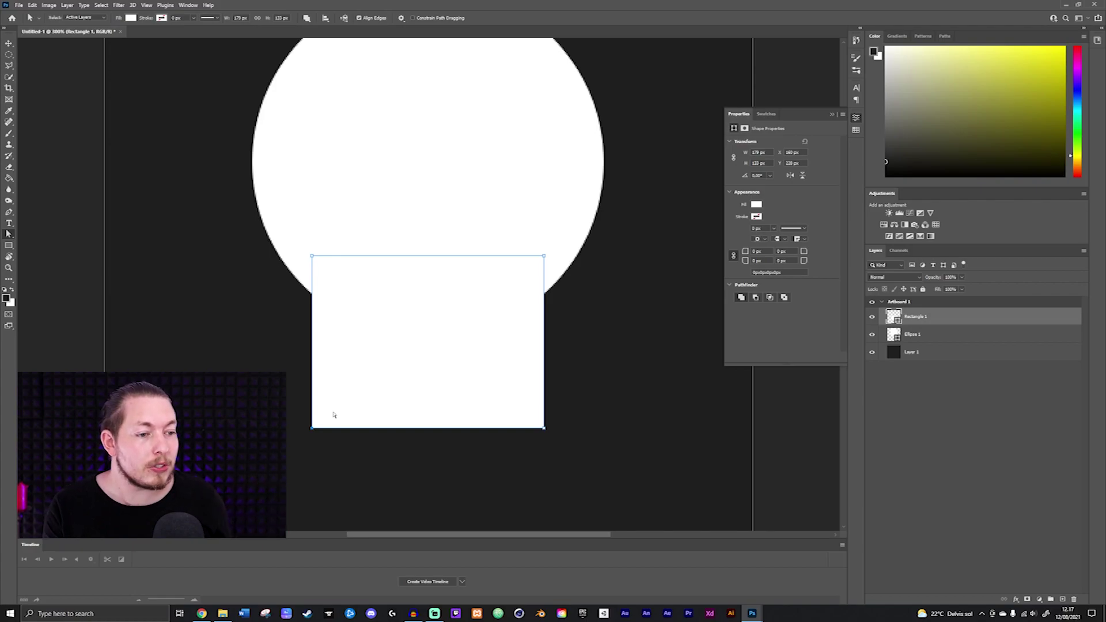
key("Delete")
left_click(536, 223)
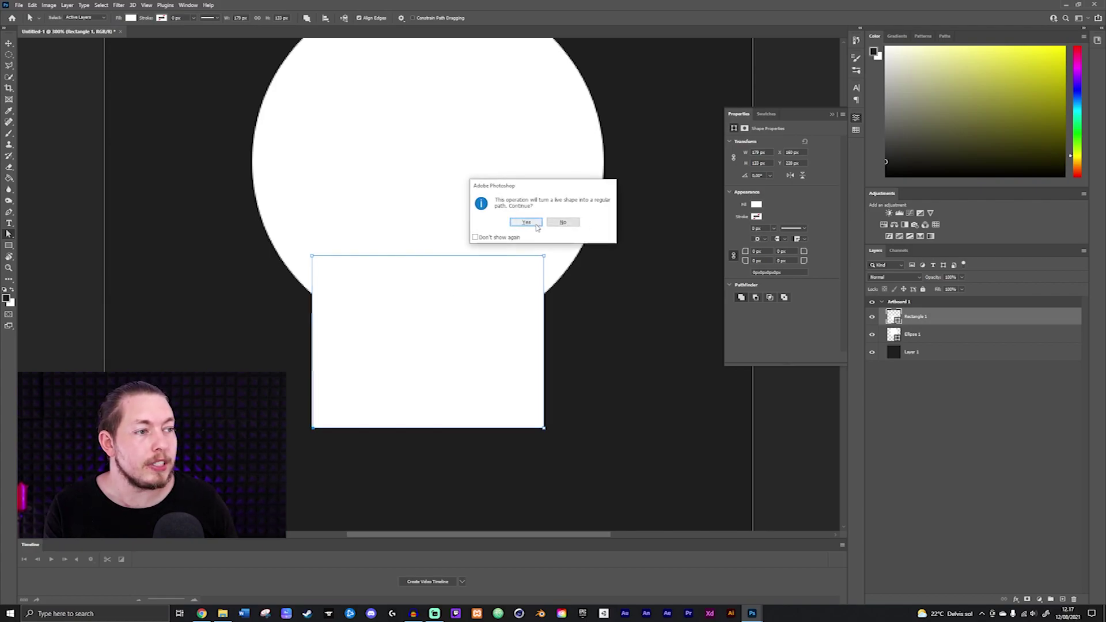
key("Right")
key("Right")
key("Right")
key("Right")
key("Right")
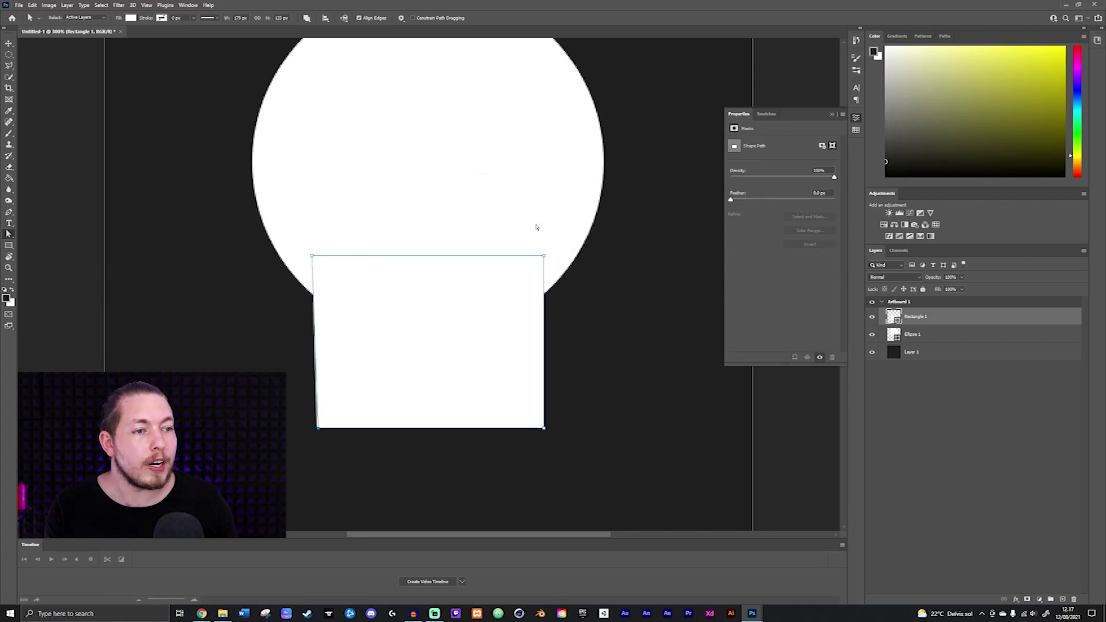
key("Right")
key("Right")
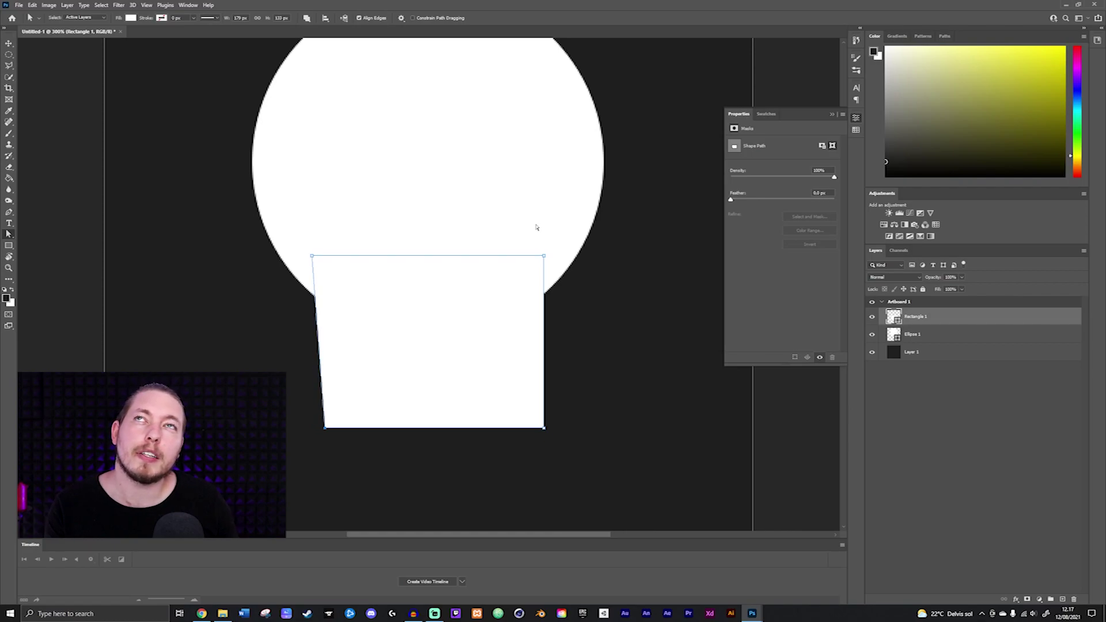
key("Right")
key("Right")
key("Right")
key("Right")
key("Right")
key("Right")
key("Right")
key("Right")
key("Right")
key("Right")
key("Right")
key("Right")
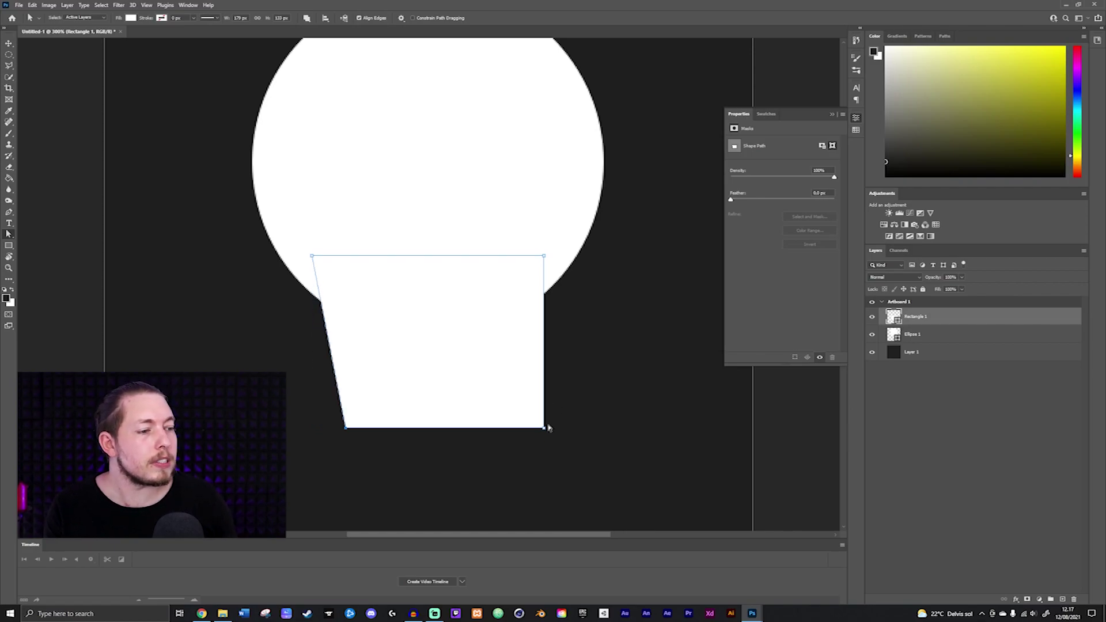
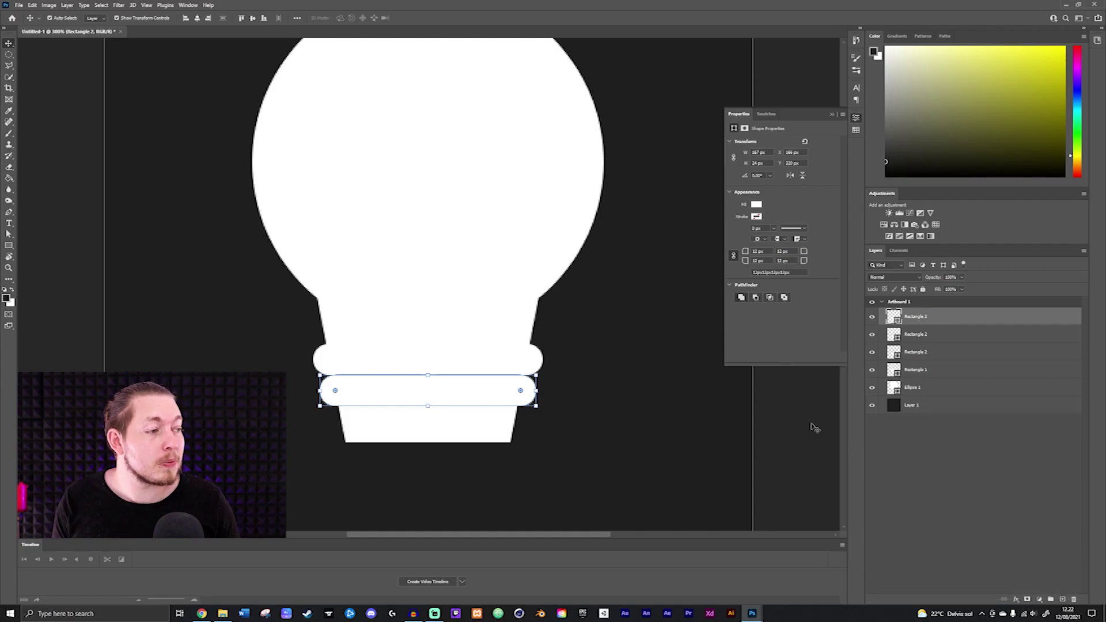
Move the duplicated rounded bar down to the bottom of the neck and place its layer beneath the other two bars
left_click_drag(457, 390, 458, 437)
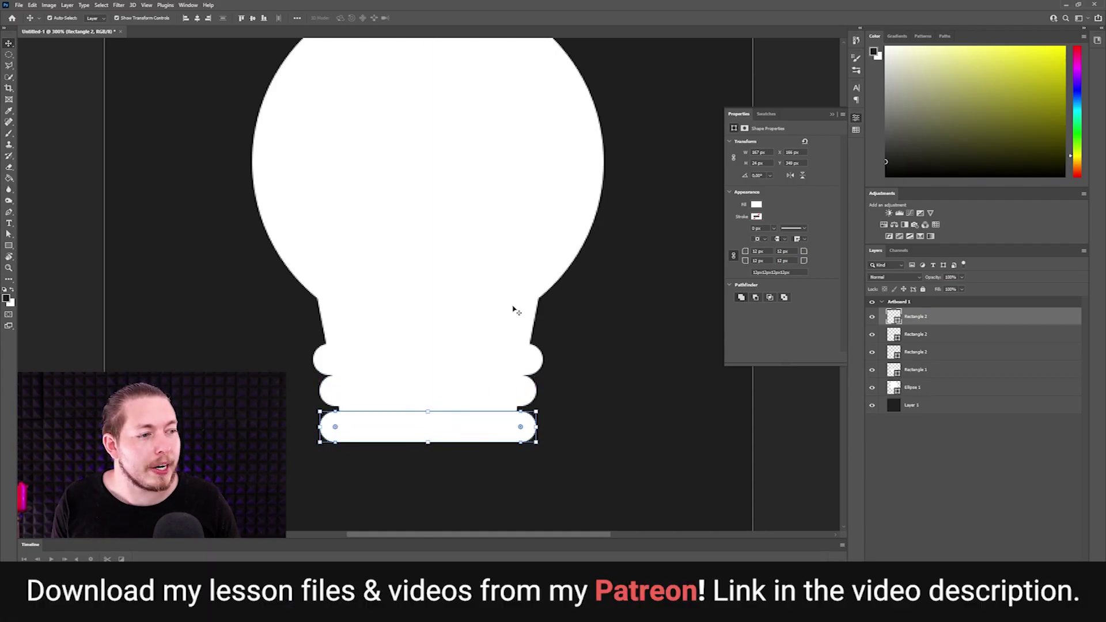
left_click(533, 318)
left_click(483, 421)
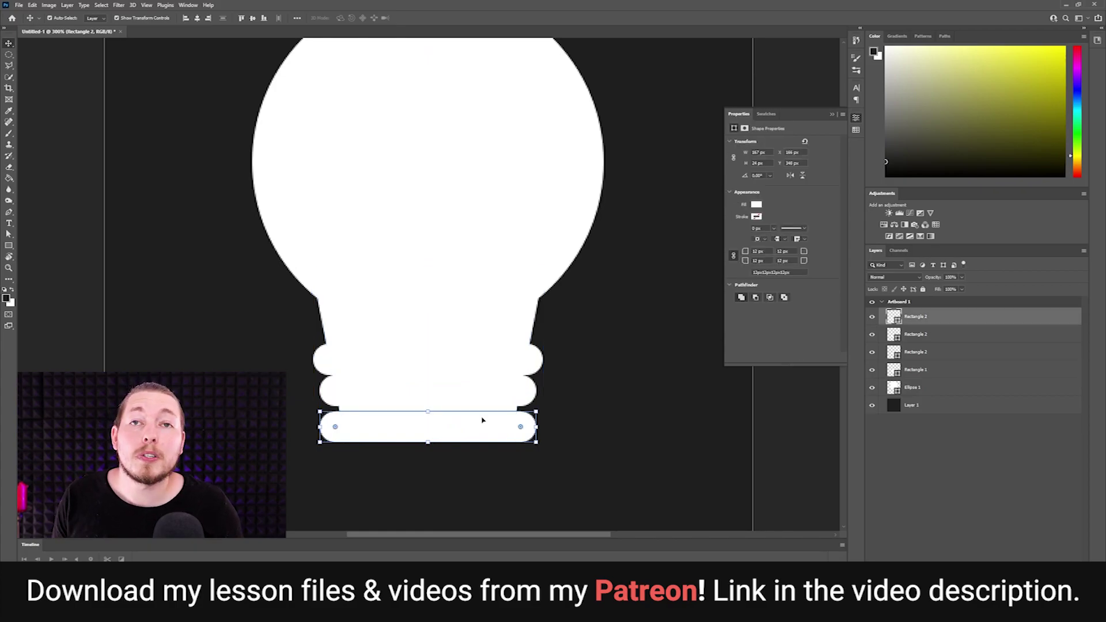
left_click(483, 393)
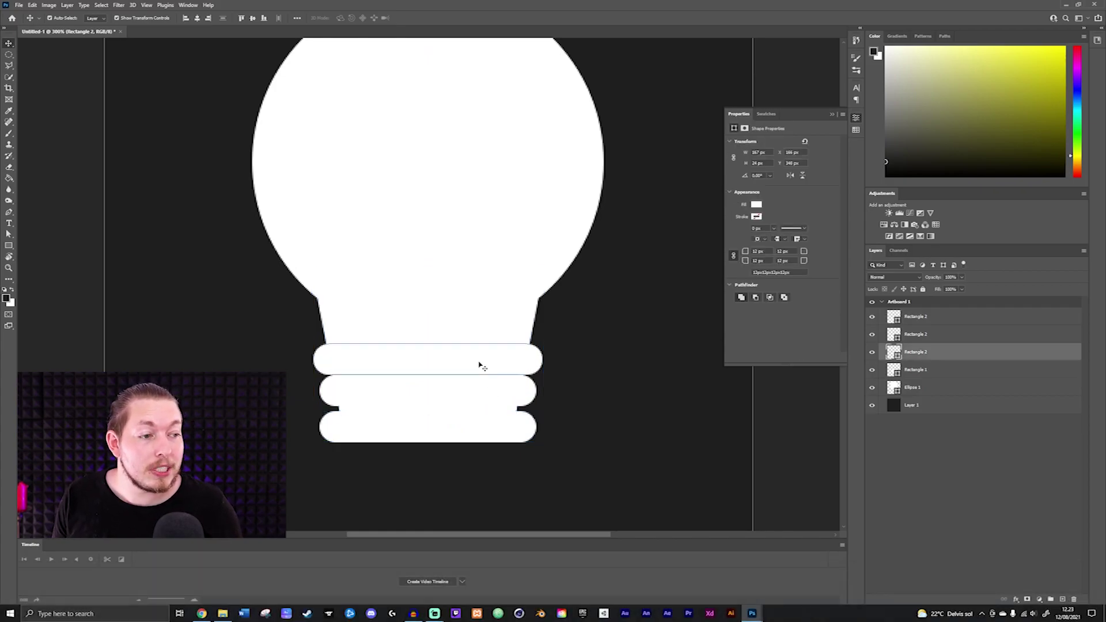
left_click(491, 426)
left_click_drag(939, 319, 947, 354)
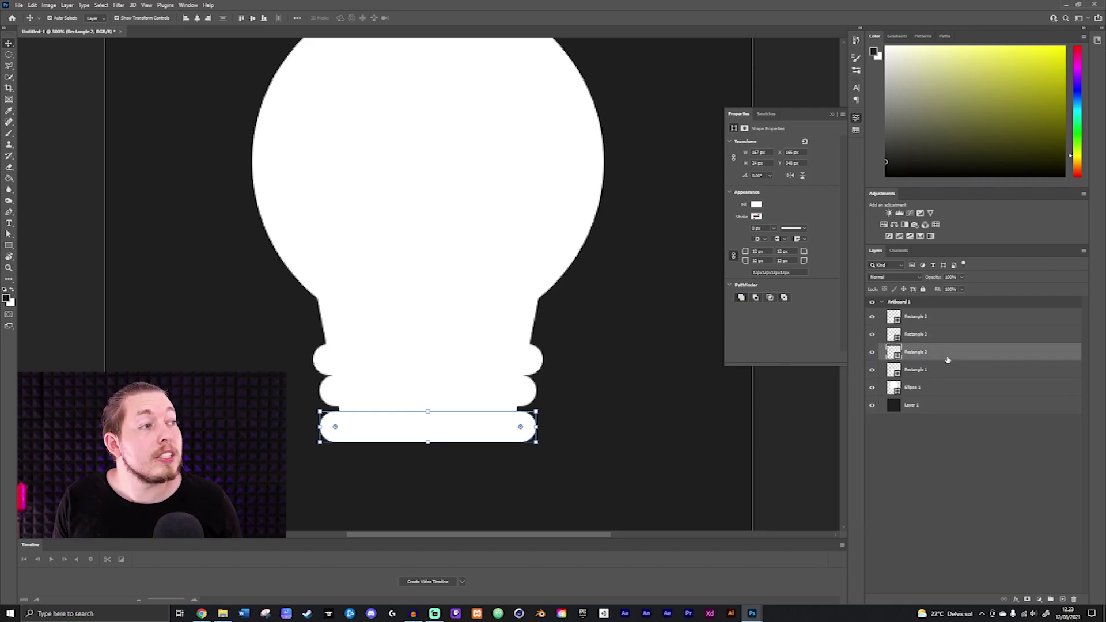
Fill the lowest bar red and resize it to about 64 px tall, narrowing it equally from both sides
left_click(757, 205)
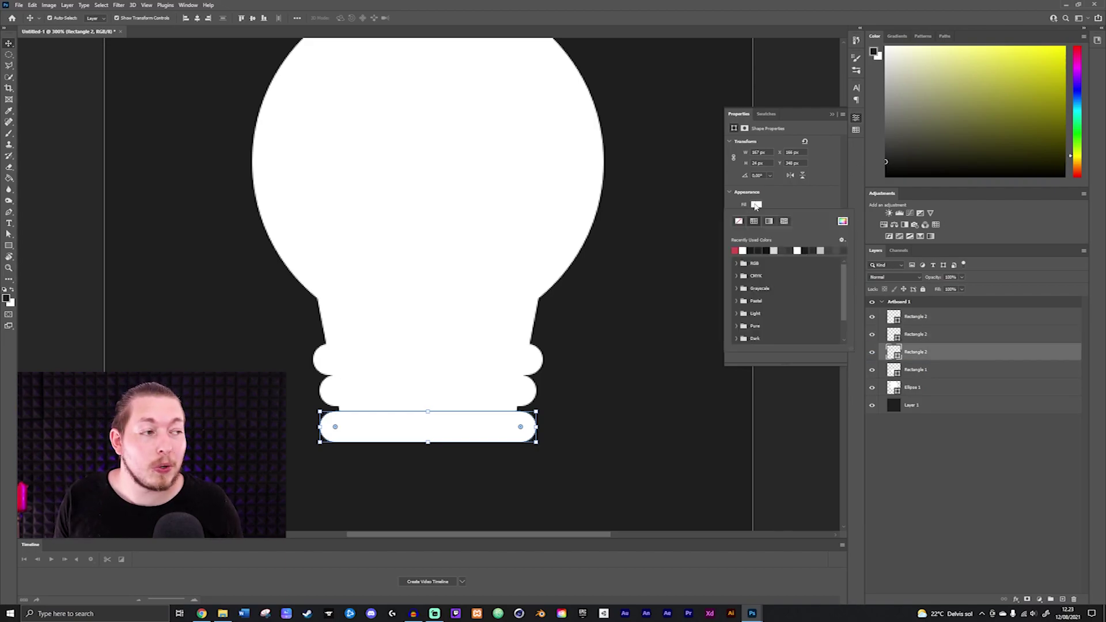
left_click(737, 249)
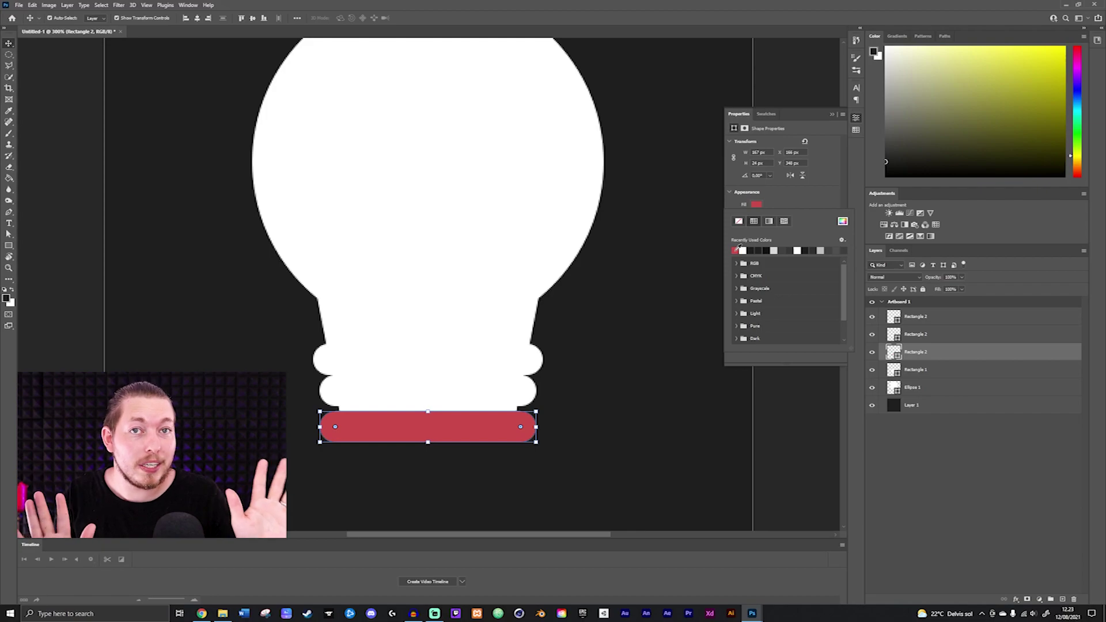
left_click(428, 410)
left_click_drag(427, 411, 441, 359)
key("Return")
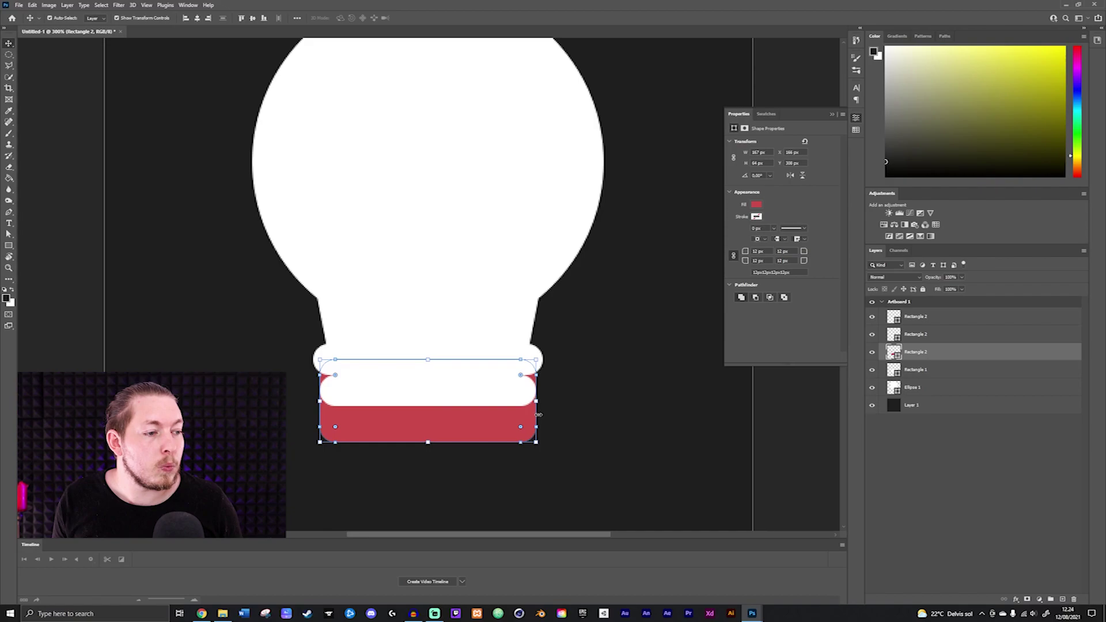
mouse_move(538, 402)
left_mouse_down("alt")
mouse_move(509, 402)
mouse_move(525, 401)
left_mouse_up("alt")
left_click(428, 17)
Select the two white rounded bars together and move them slightly down over the red bar
left_click(536, 322)
left_click(511, 380)
left_click(489, 369)
left_click(494, 393, "shift")
left_click_drag(493, 366, 493, 380)
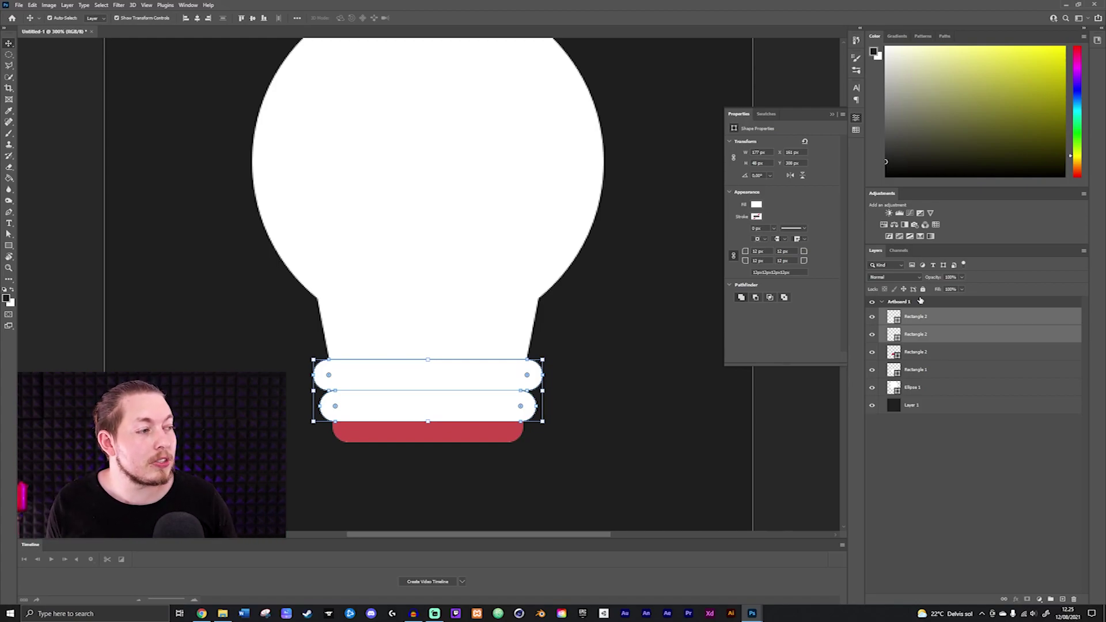
Add a Color Overlay in dark grey #454545 to the lower white rounded bar
double_click(943, 322)
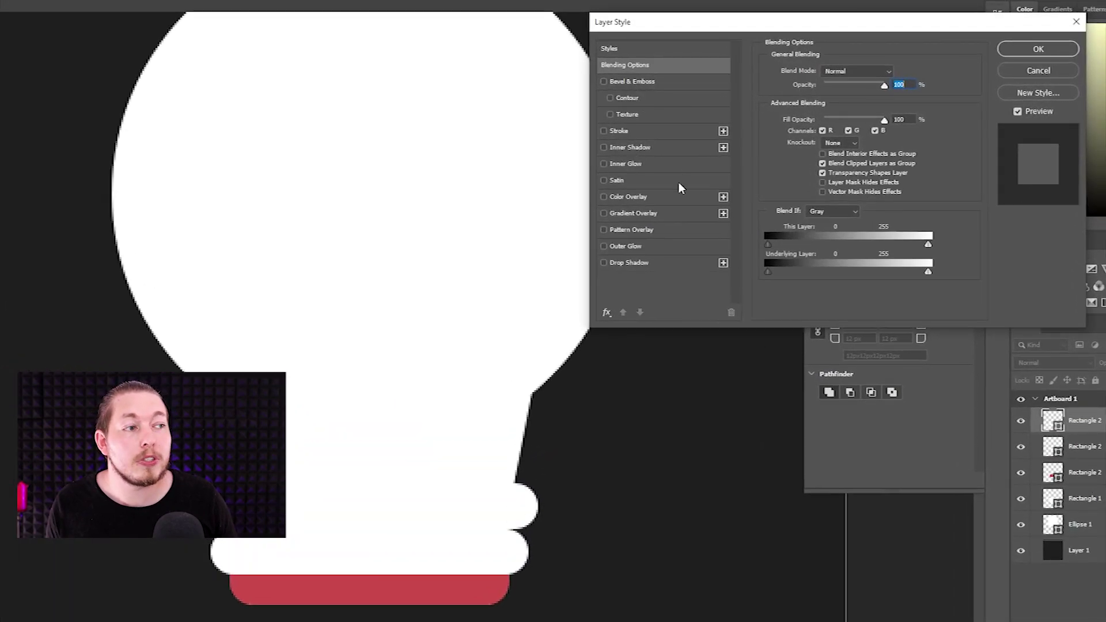
left_click(674, 199)
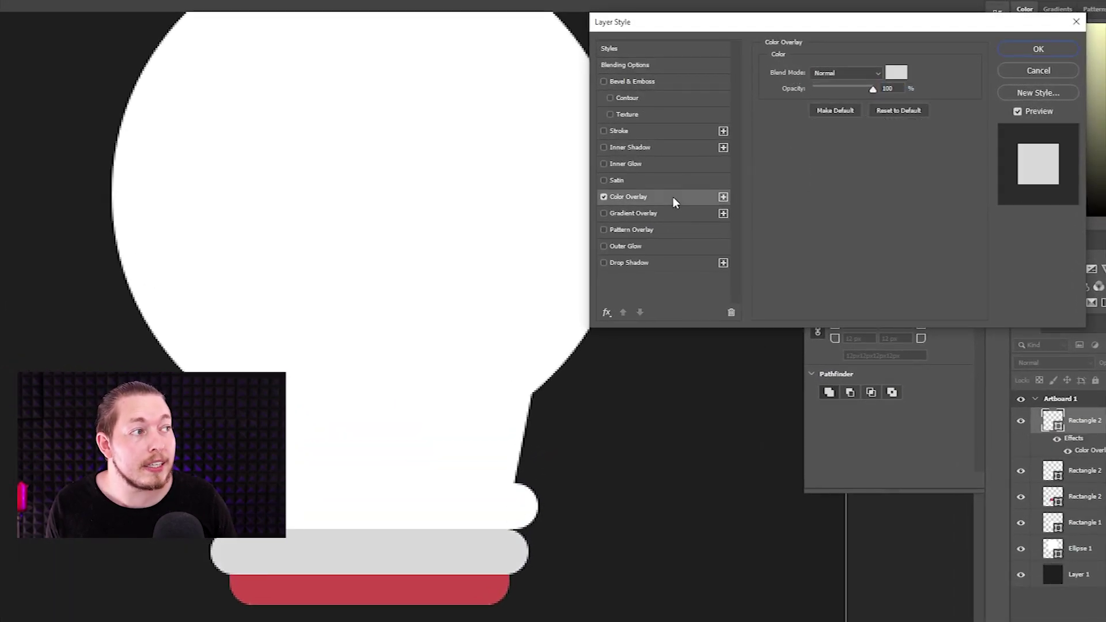
left_click(896, 72)
mouse_move(746, 189)
left_mouse_down()
mouse_move(714, 259)
mouse_move(727, 252)
left_mouse_up()
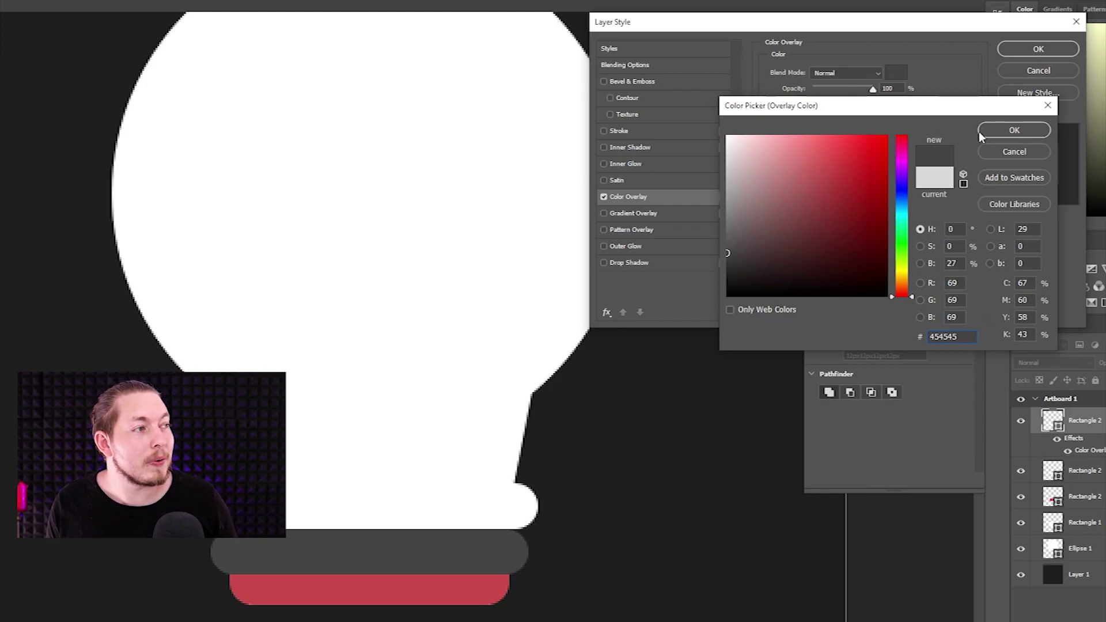
left_click(1014, 130)
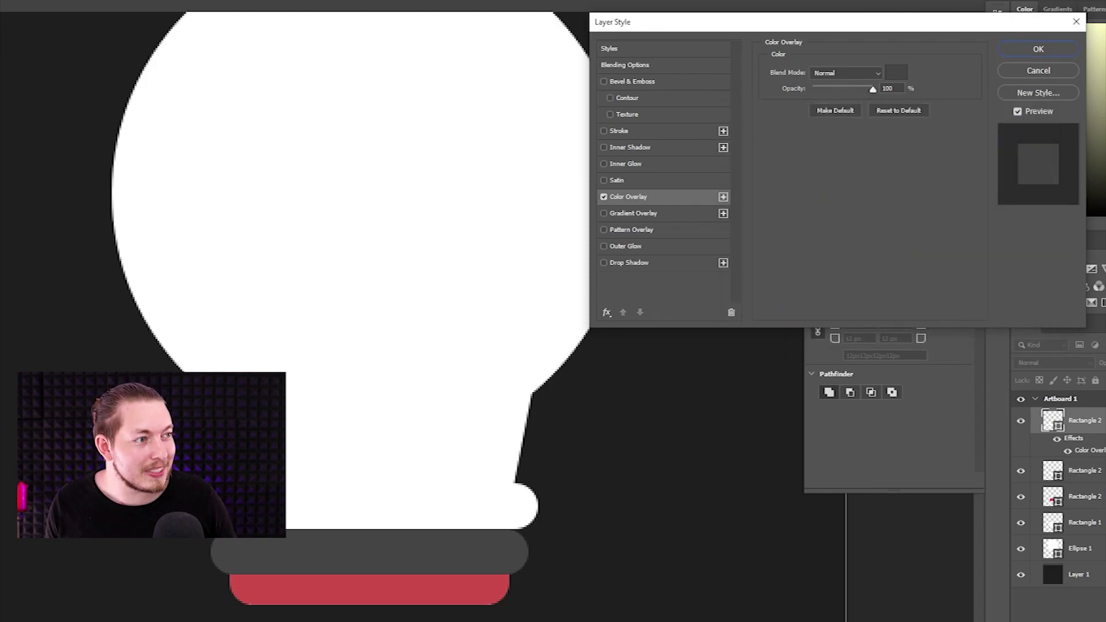
Add a dark Inner Glow to the middle grey bar with 20% choke and 10 px size
left_click(680, 163)
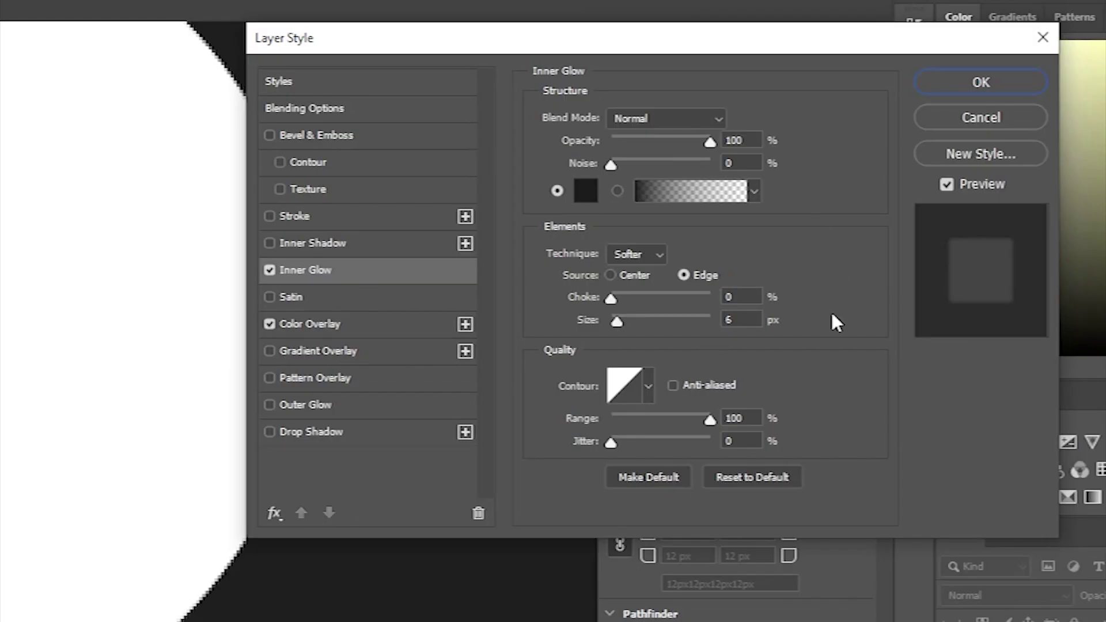
left_click_drag(616, 320, 623, 323)
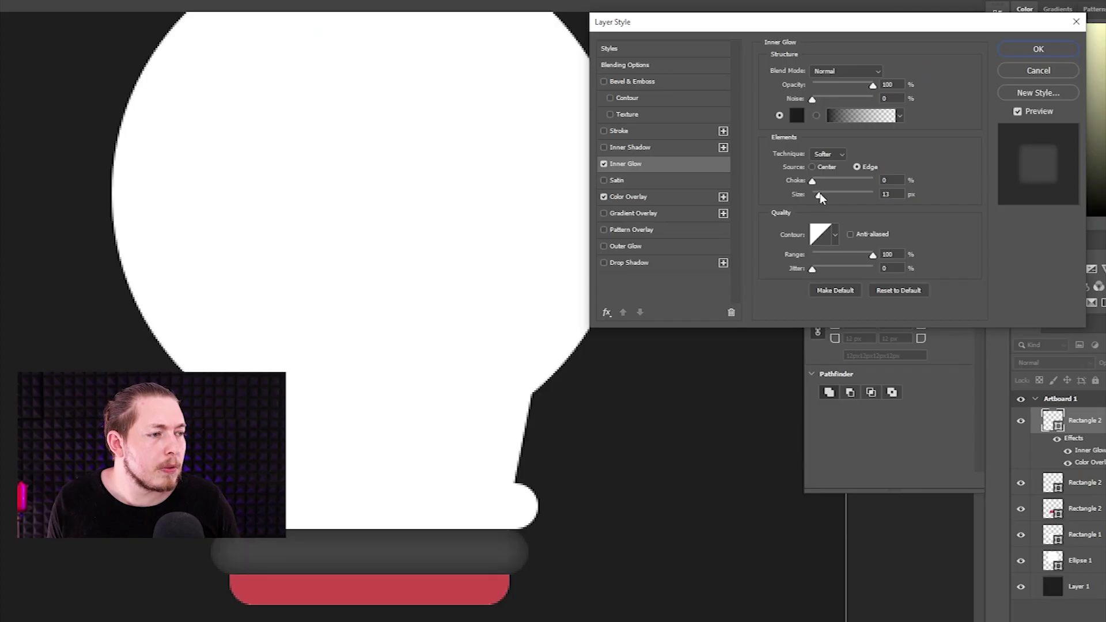
left_click_drag(821, 197, 826, 184)
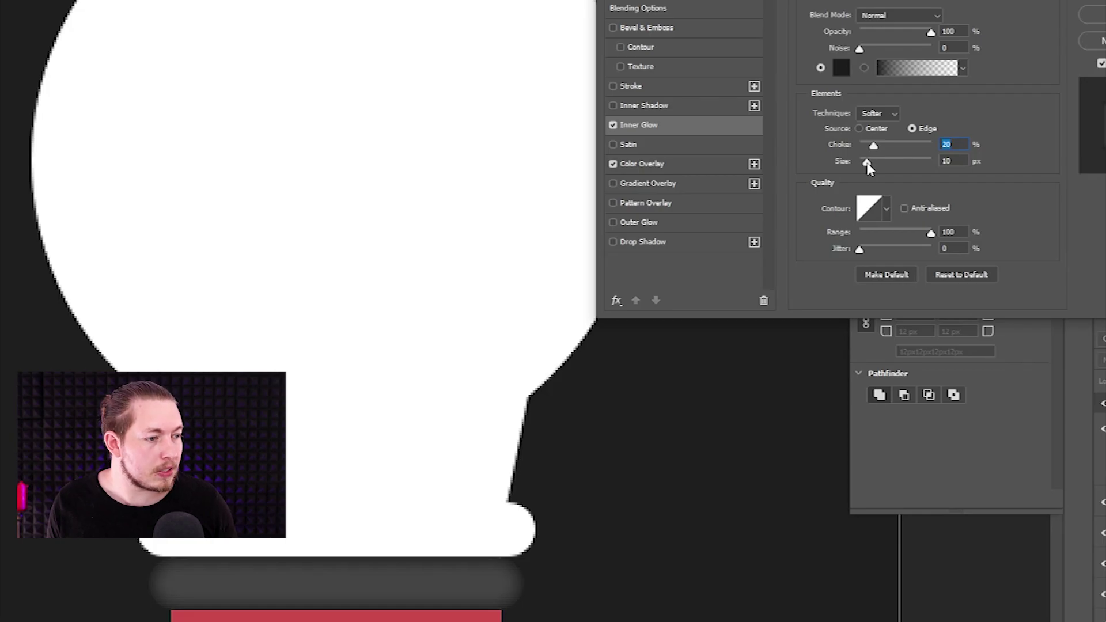
key("Return")
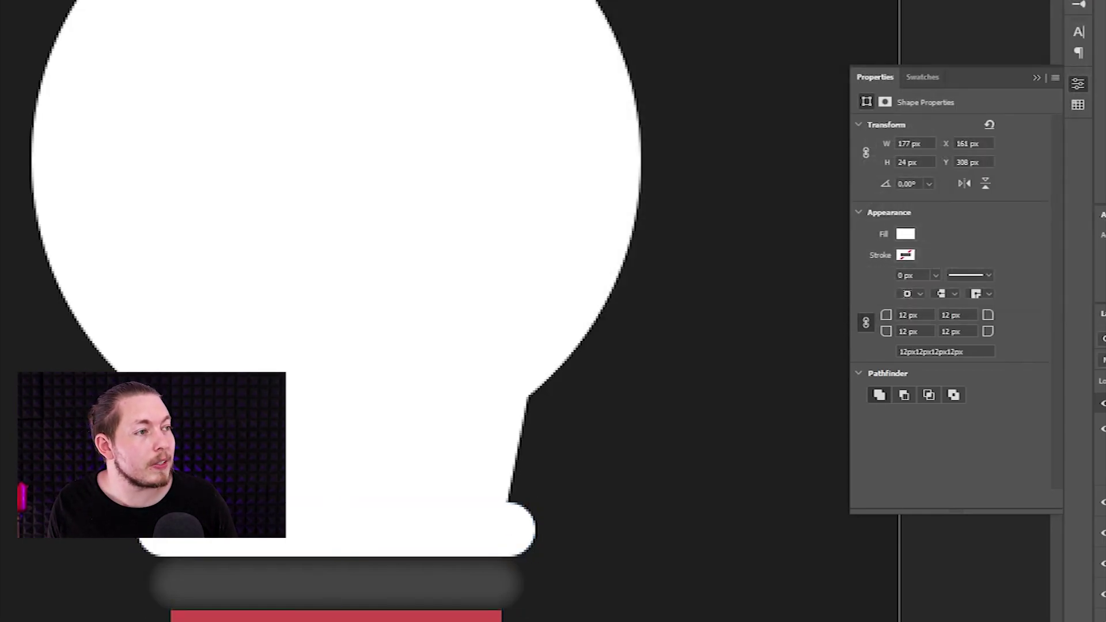
Give the top white rounded bar the same dark grey Color Overlay and dark Inner Glow as the bar below it
double_click(1103, 403)
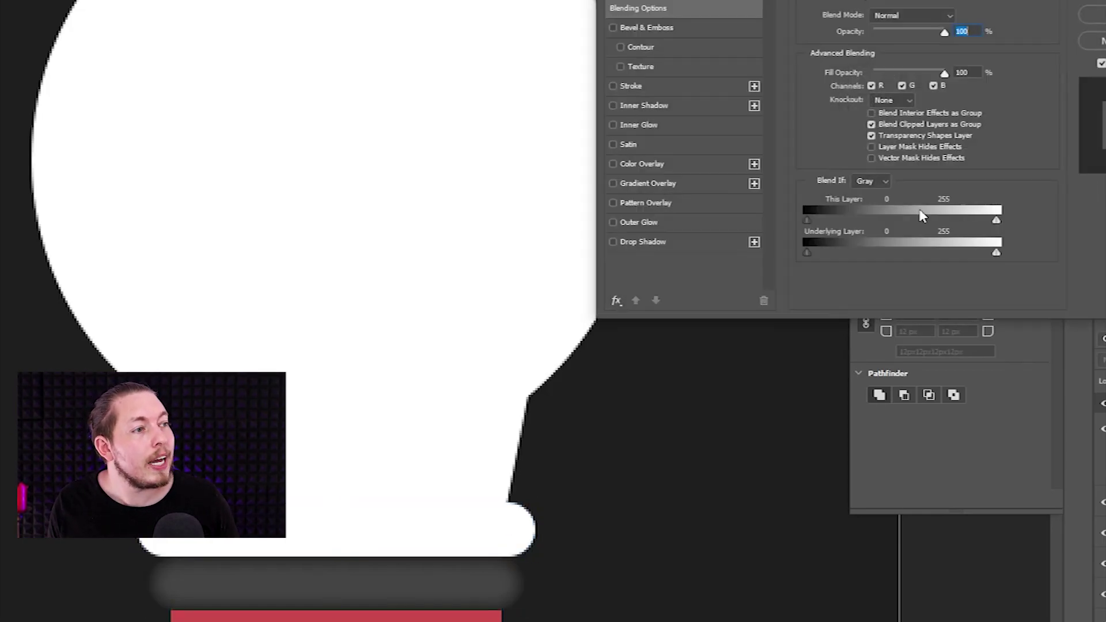
left_click(695, 164)
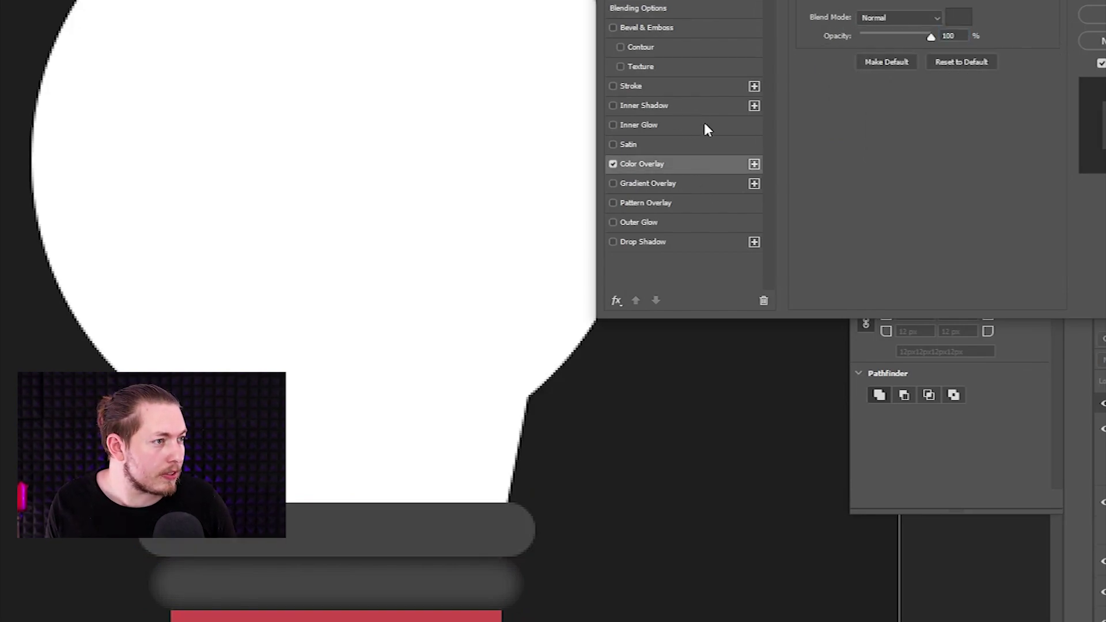
left_click(704, 124)
key("Return")
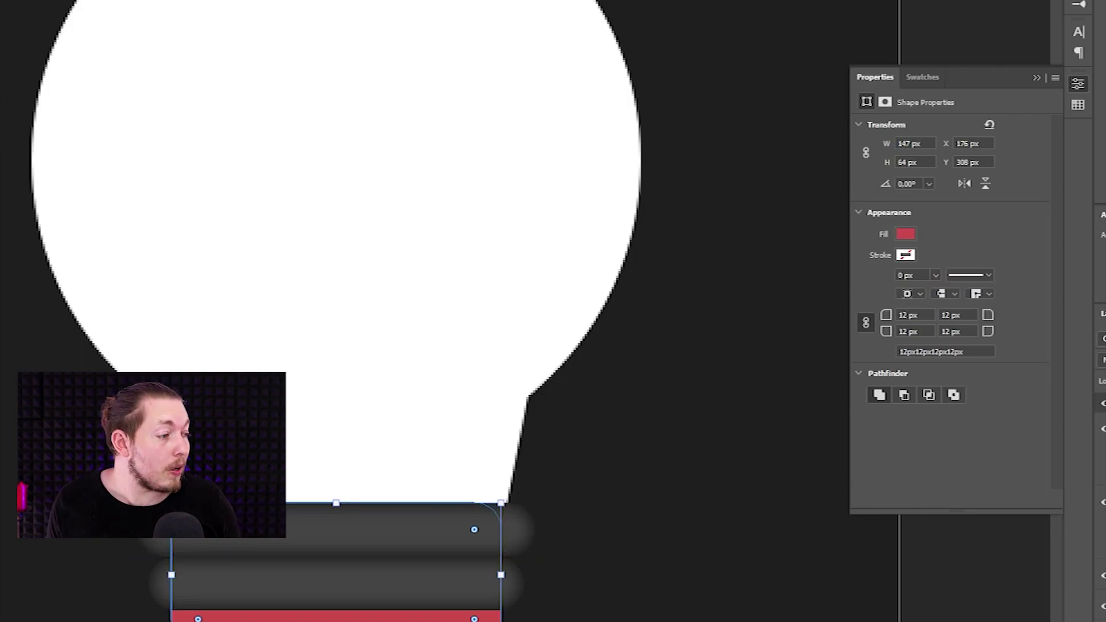
Add a light grey #c1c1c1 Color Overlay and a dark Inner Glow to the lowest red bar
double_click(1101, 403)
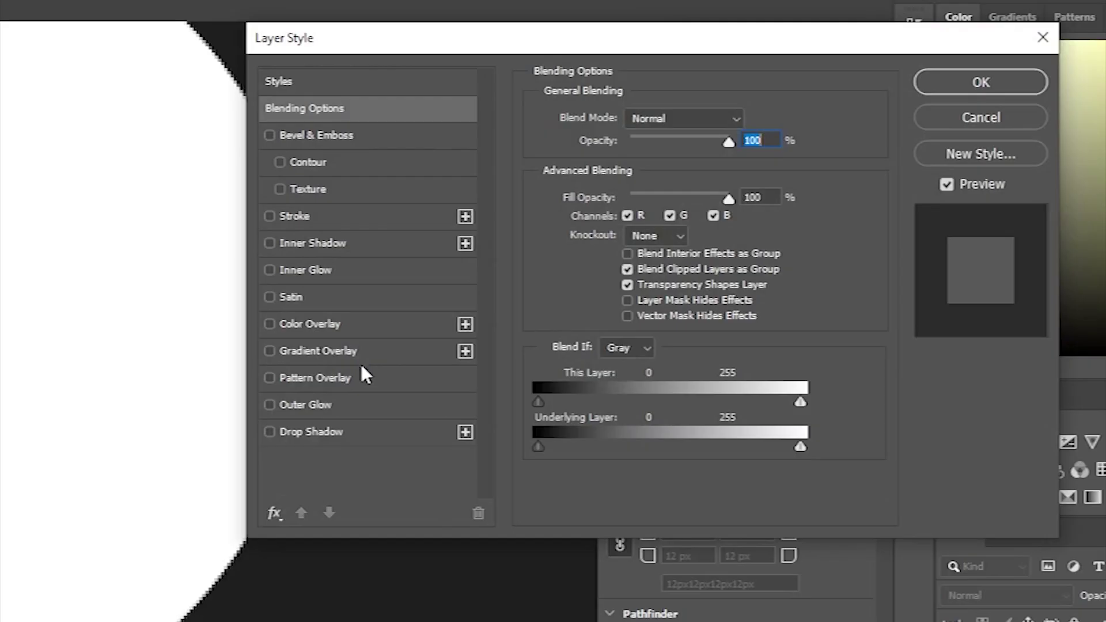
left_click(385, 322)
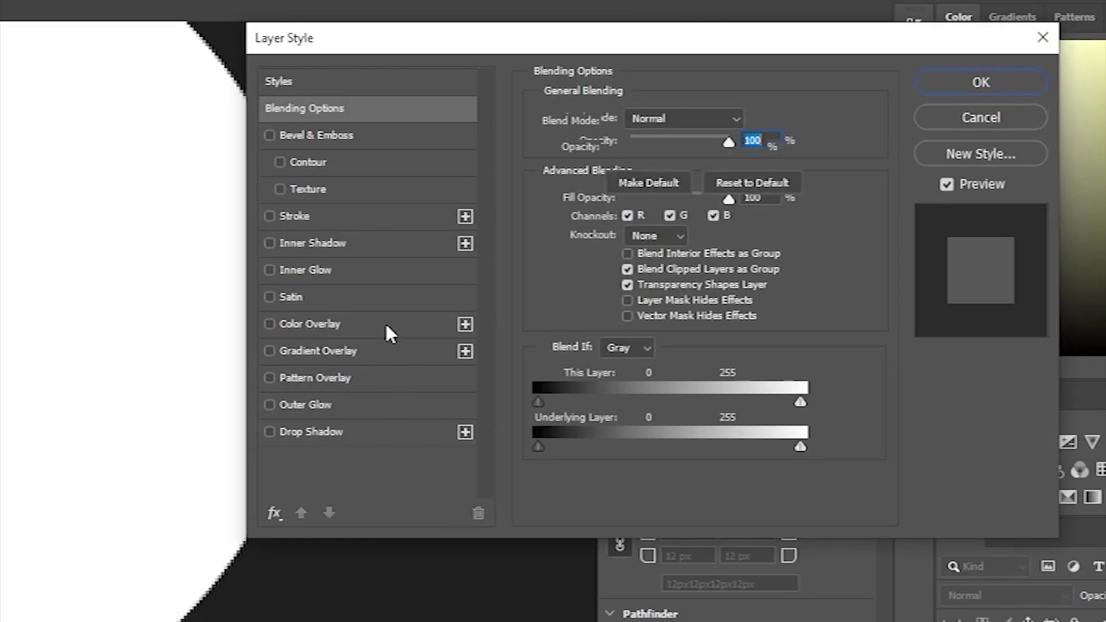
left_click(749, 118)
left_click(467, 271)
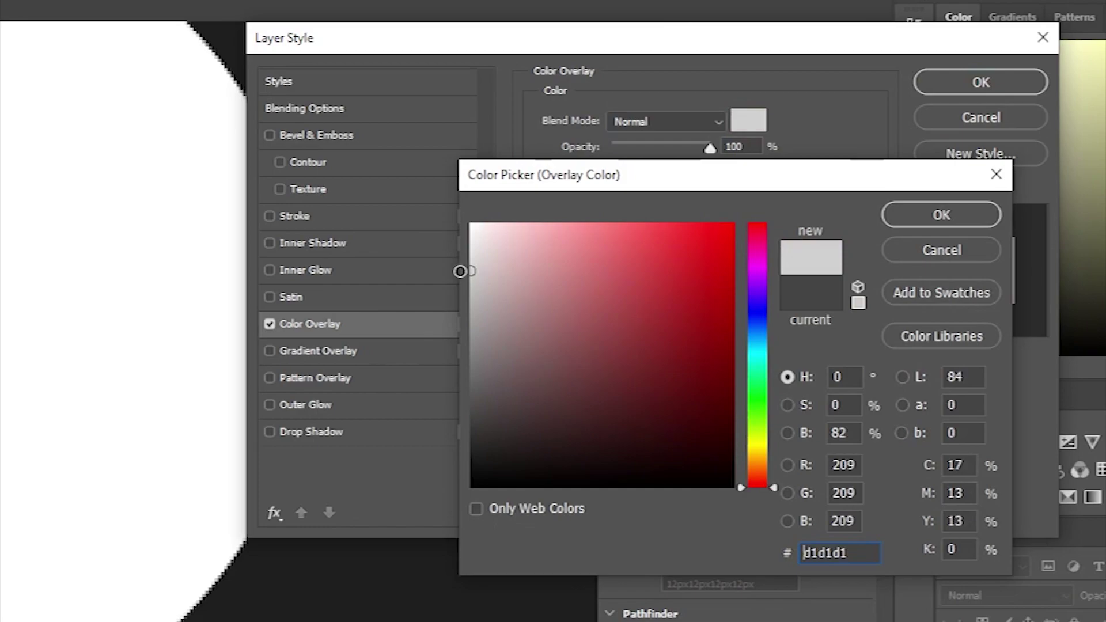
left_click(466, 281)
left_click(468, 294)
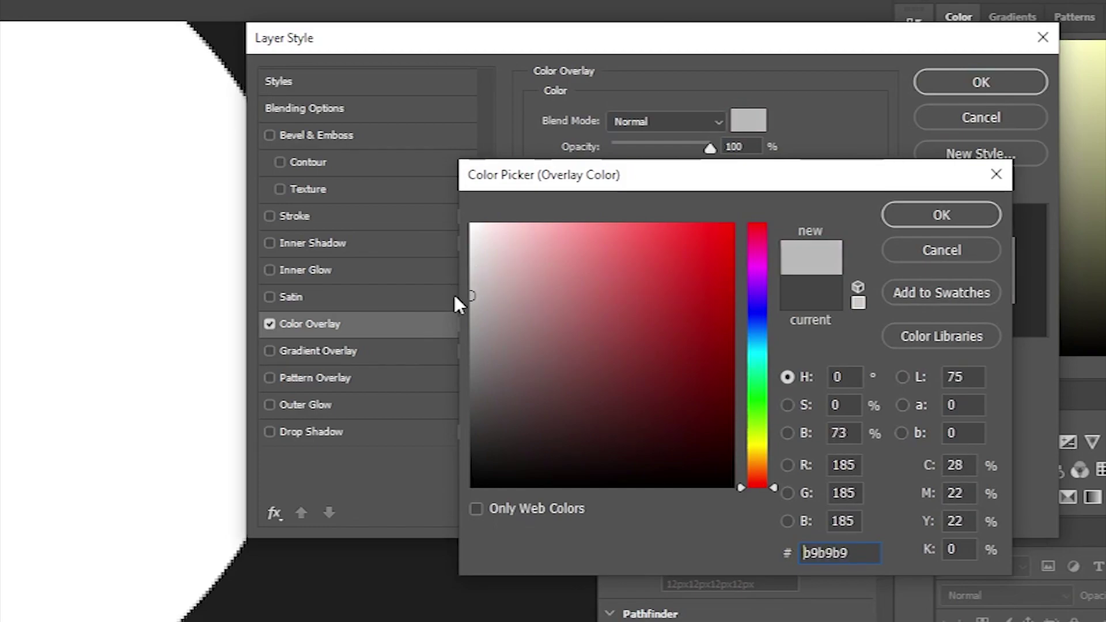
left_click(471, 287)
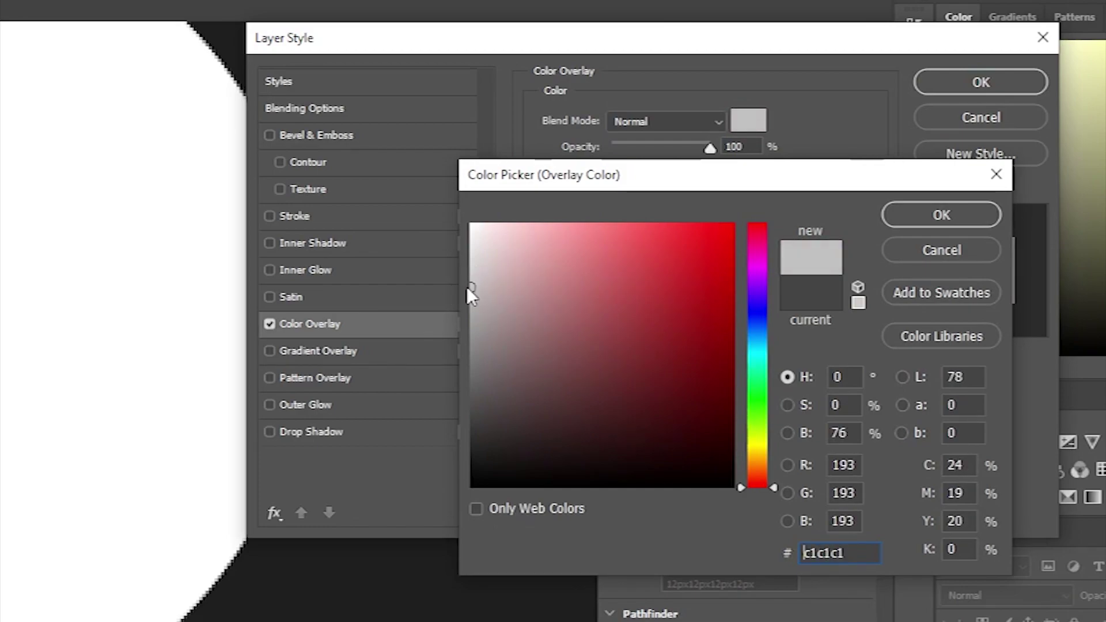
left_click(921, 214)
left_click(410, 271)
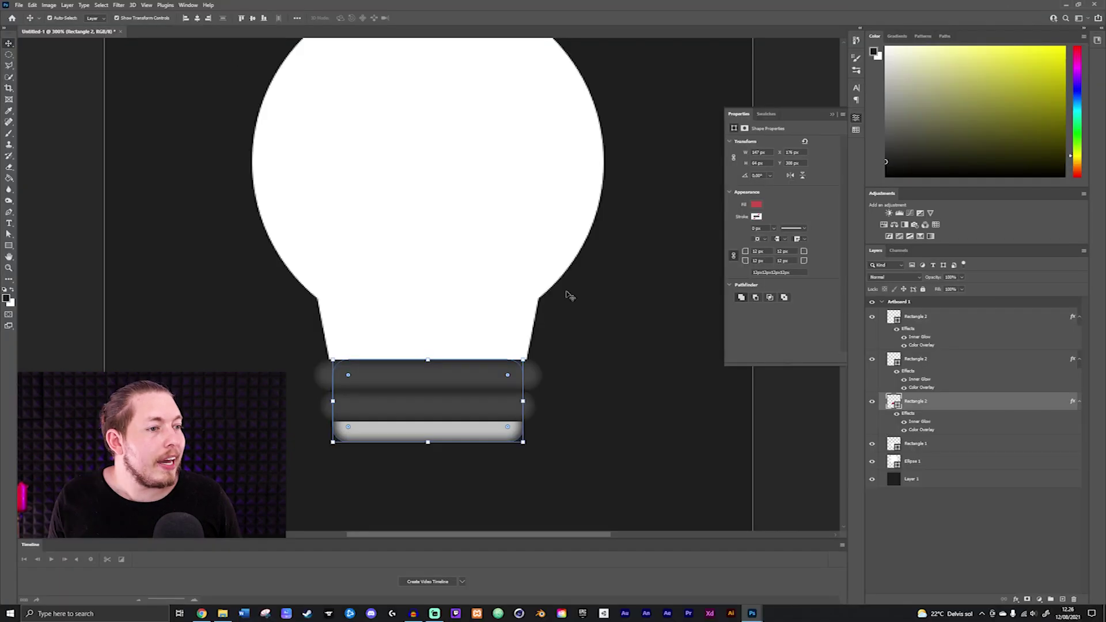
Rasterize the bulb's circle and tapered neck layers and merge them into one layer
left_click(509, 191)
left_click(521, 354)
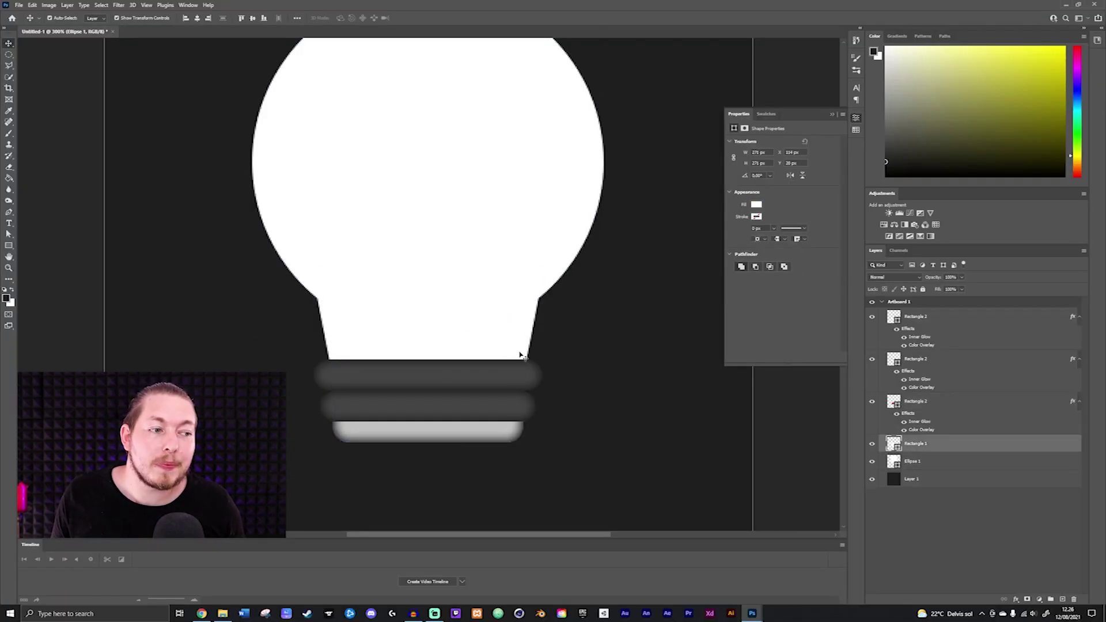
left_click(500, 184, "shift")
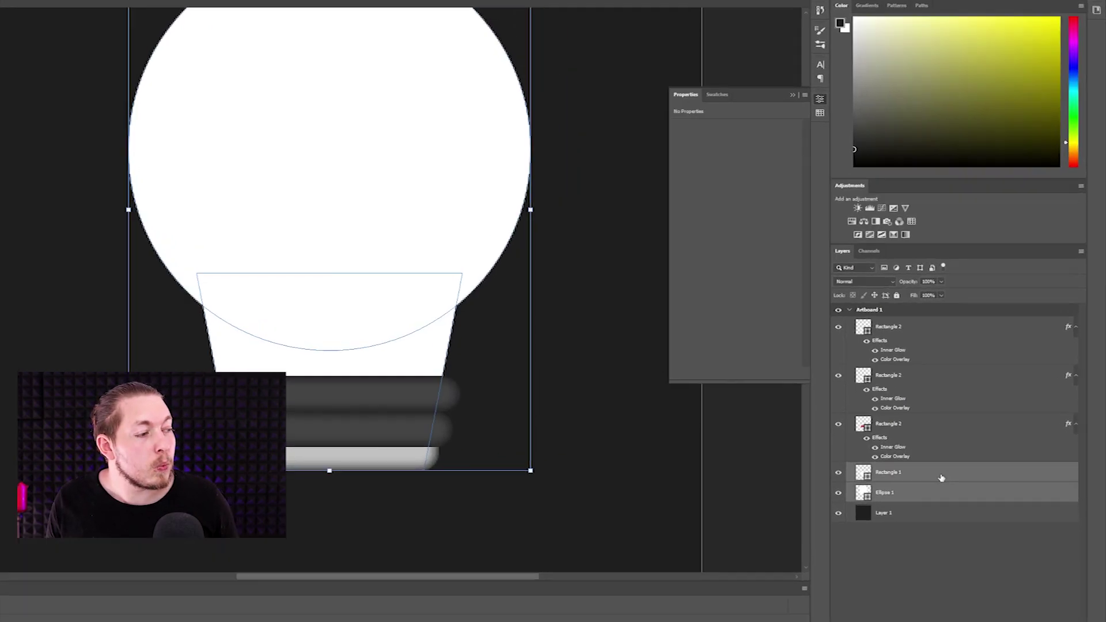
right_click(961, 448)
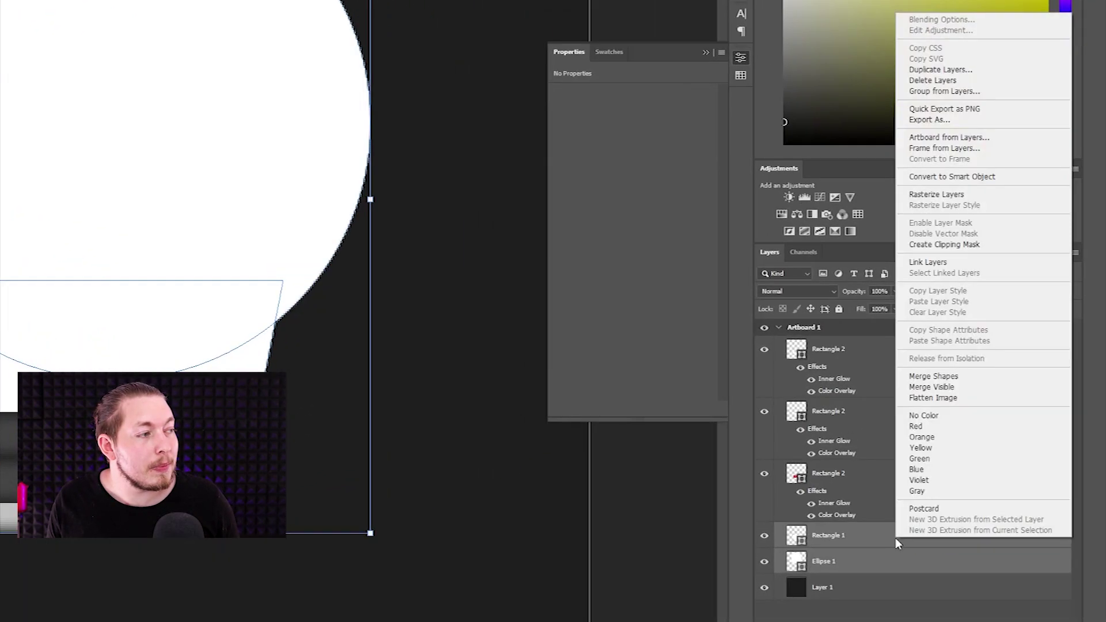
left_click(1006, 196)
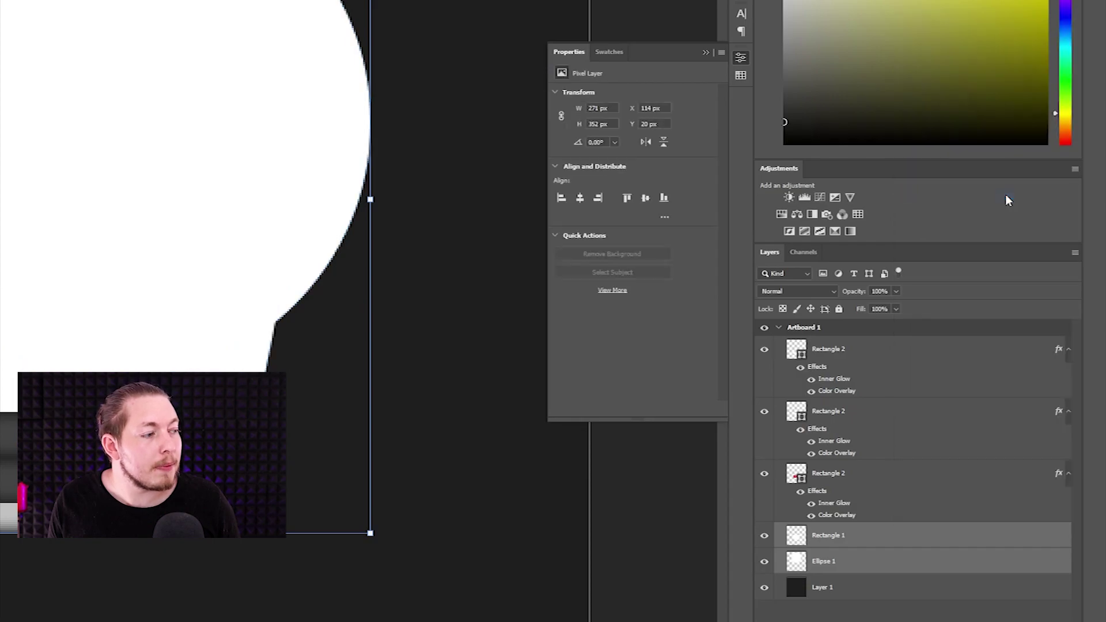
right_click(907, 550)
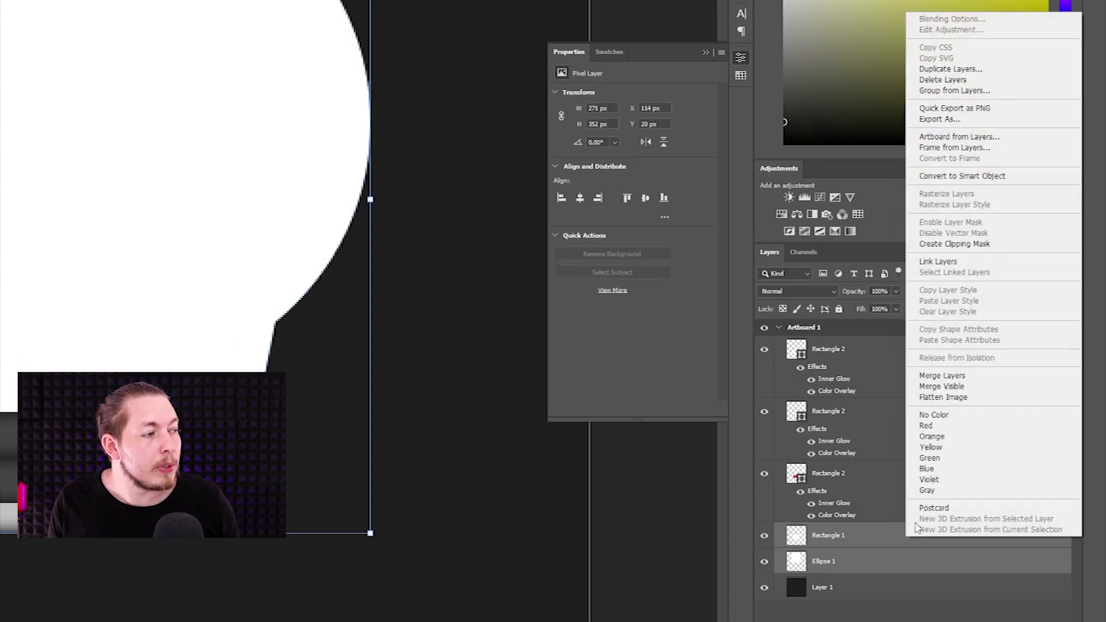
left_click(942, 375)
Add a linear Gradient Overlay at 145° to the merged bulb shape using the Orange_06 preset
double_click(891, 537)
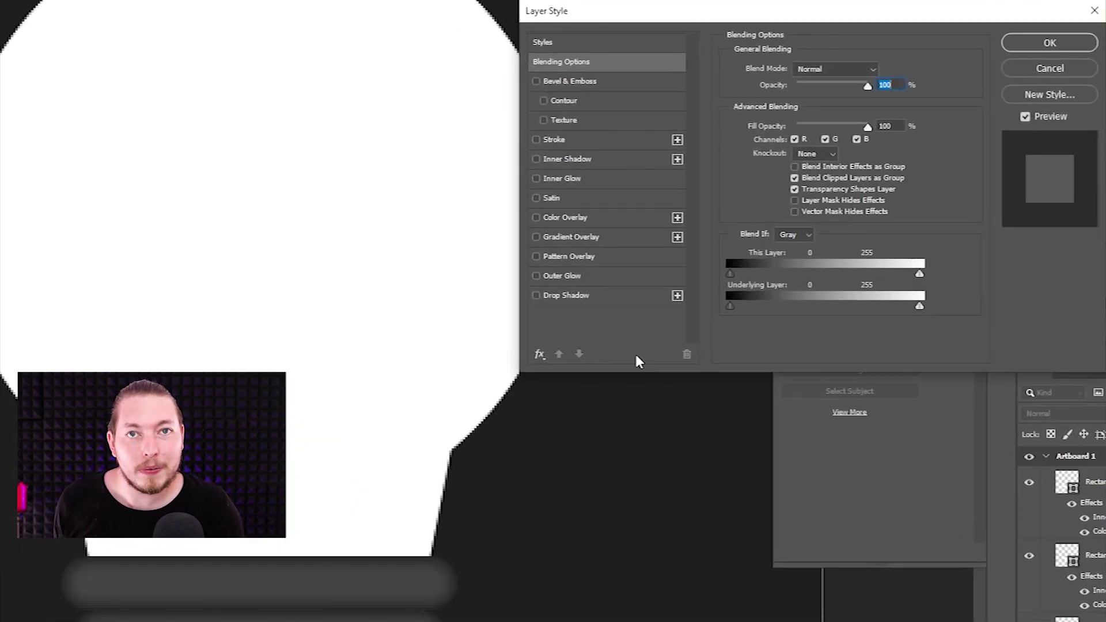
left_click(632, 238)
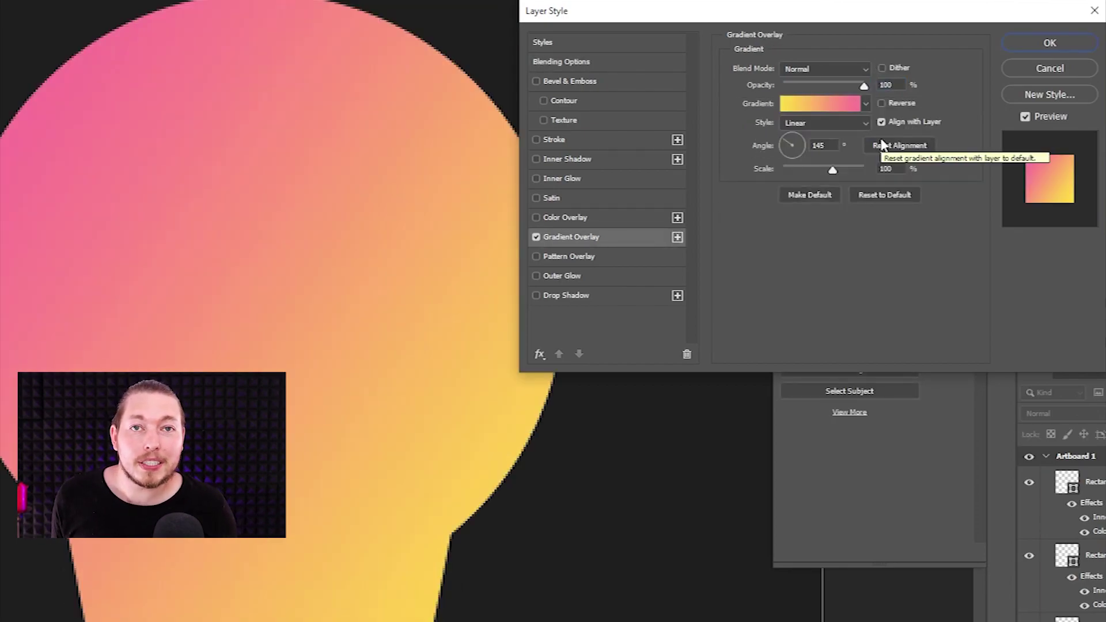
left_click(822, 104)
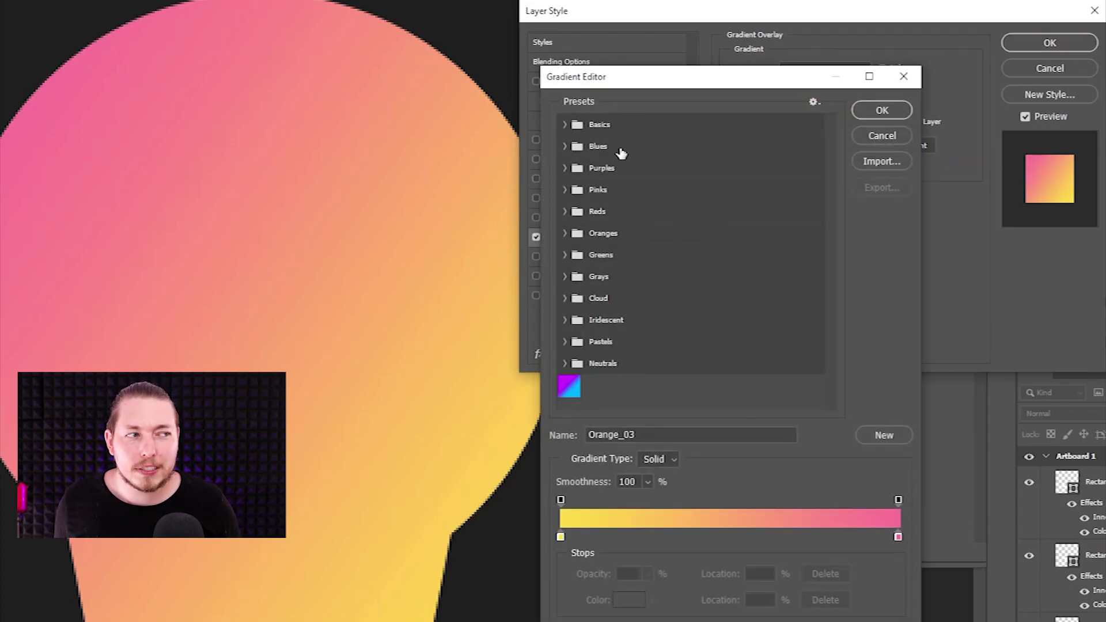
left_click(565, 233)
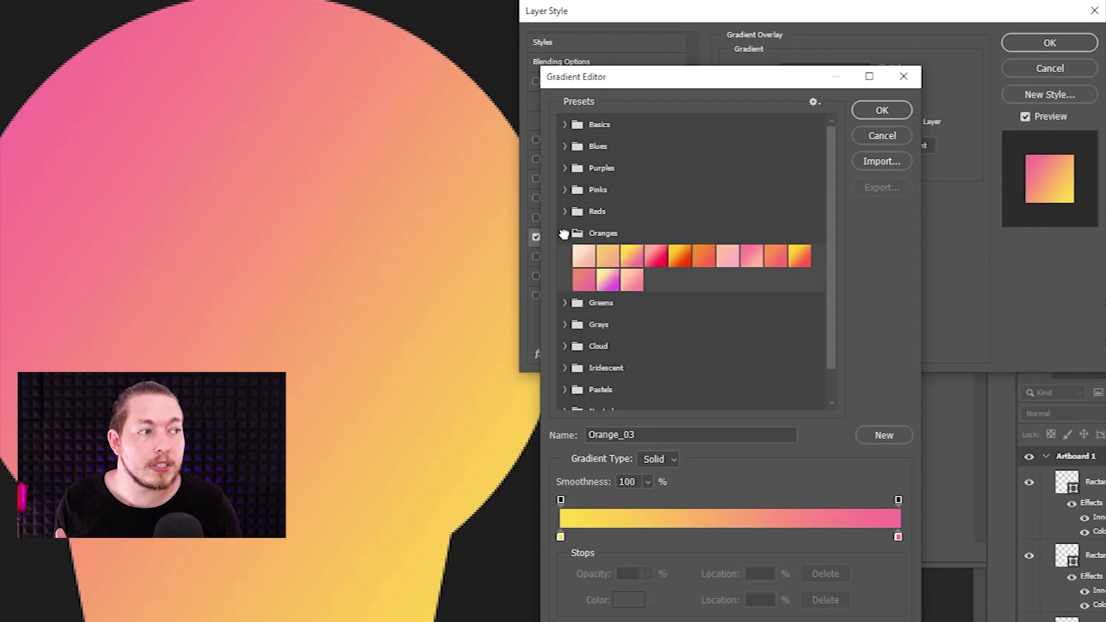
left_click(801, 256)
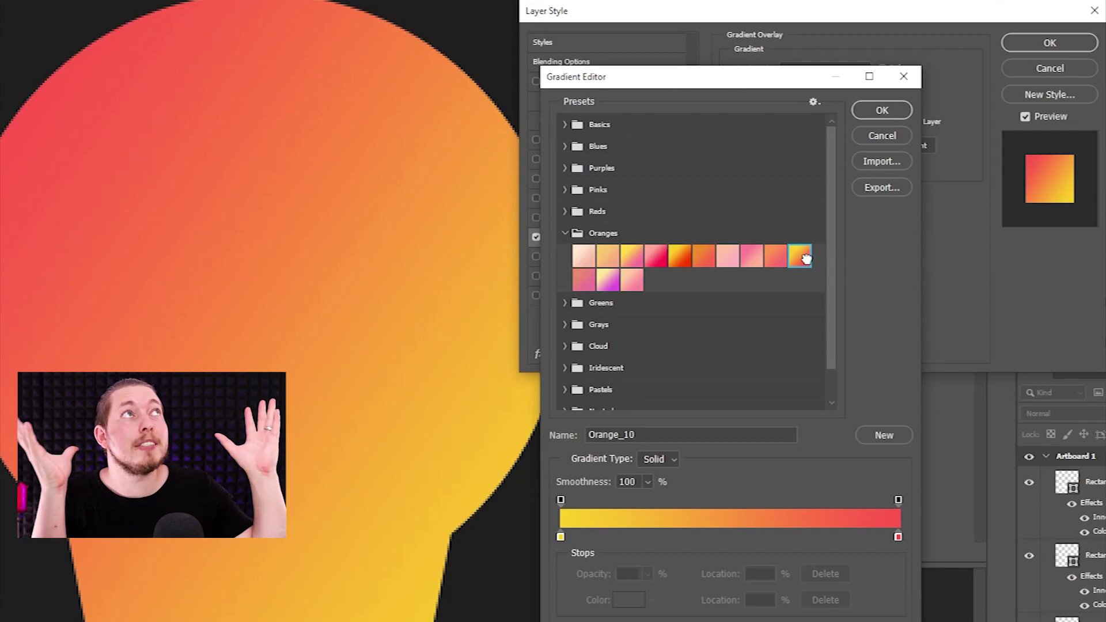
left_click(628, 259)
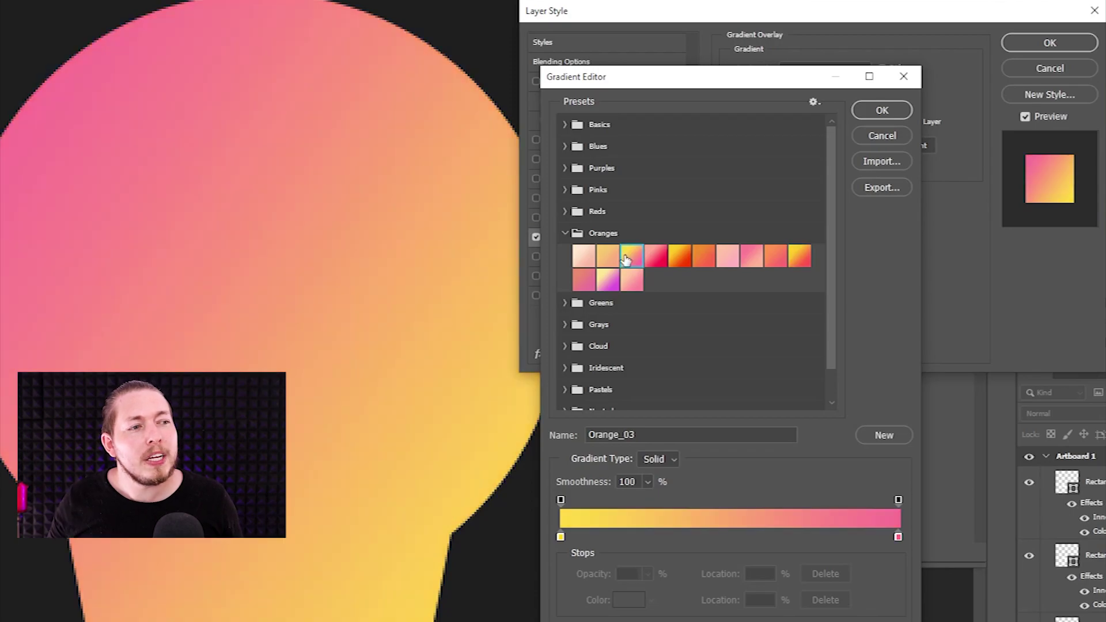
left_click(705, 258)
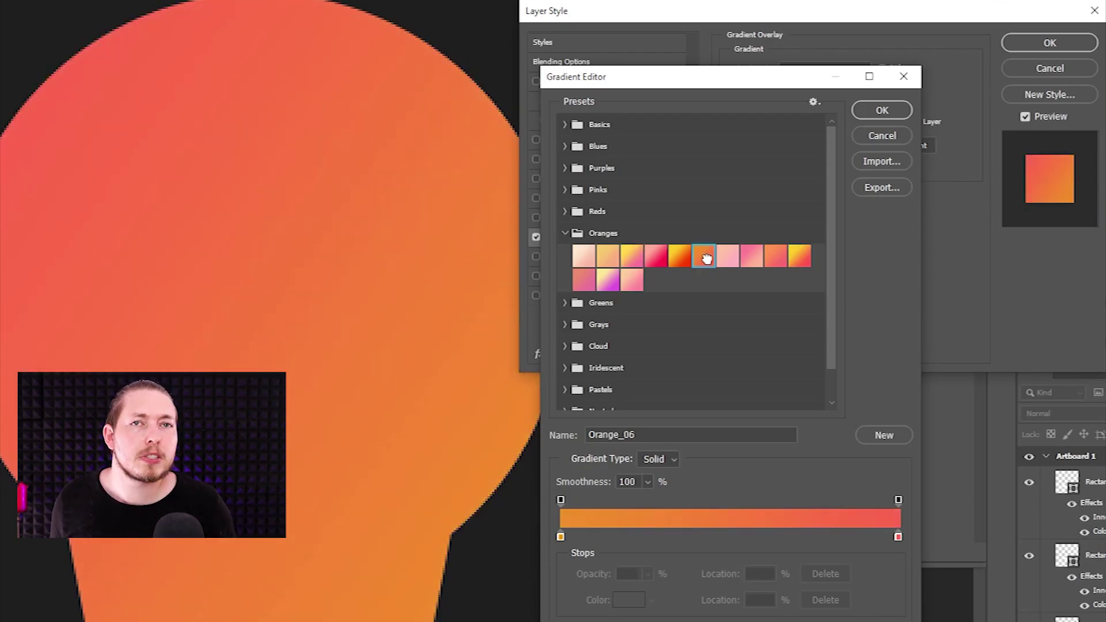
key("Return")
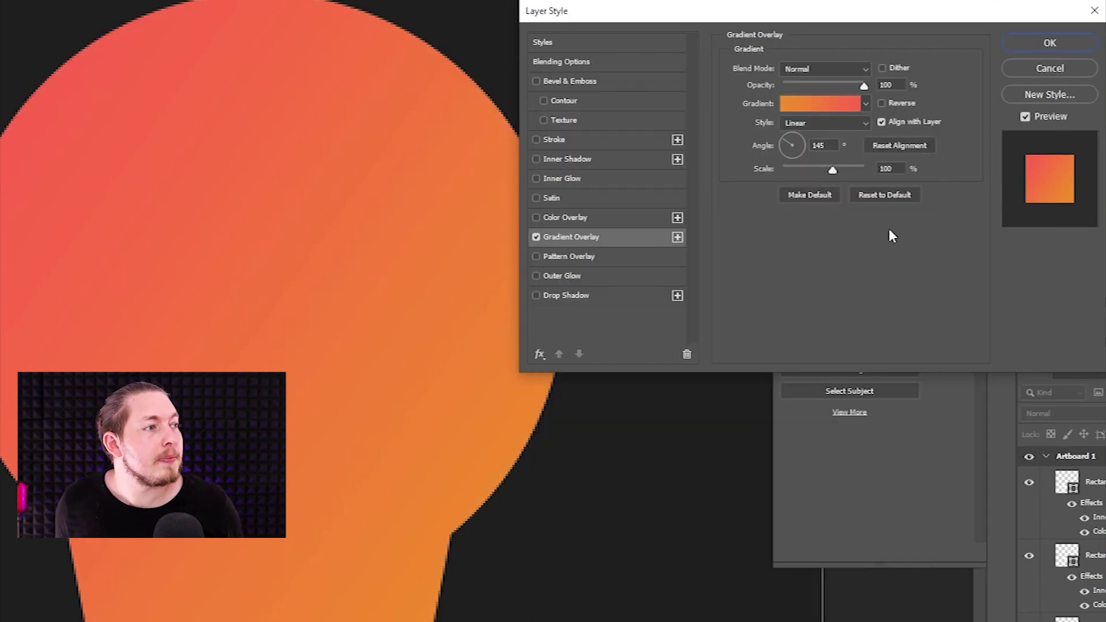
Add an Inner Glow in dark grey #212121 to the bulb with 20% choke and 10 px size
left_click(644, 184)
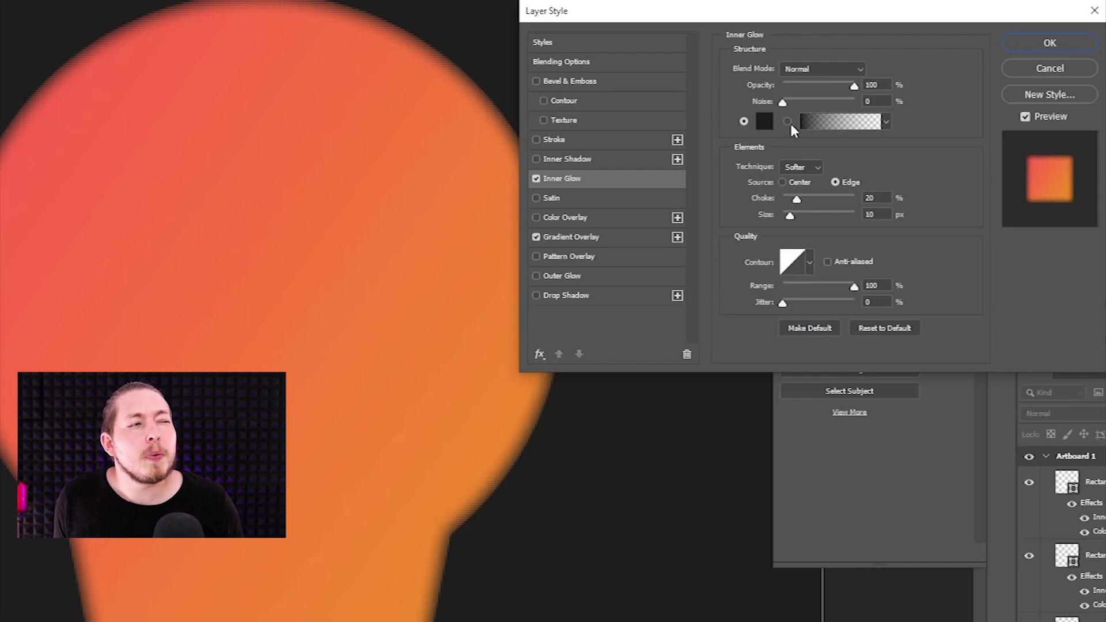
left_click(771, 124)
type("ffffff")
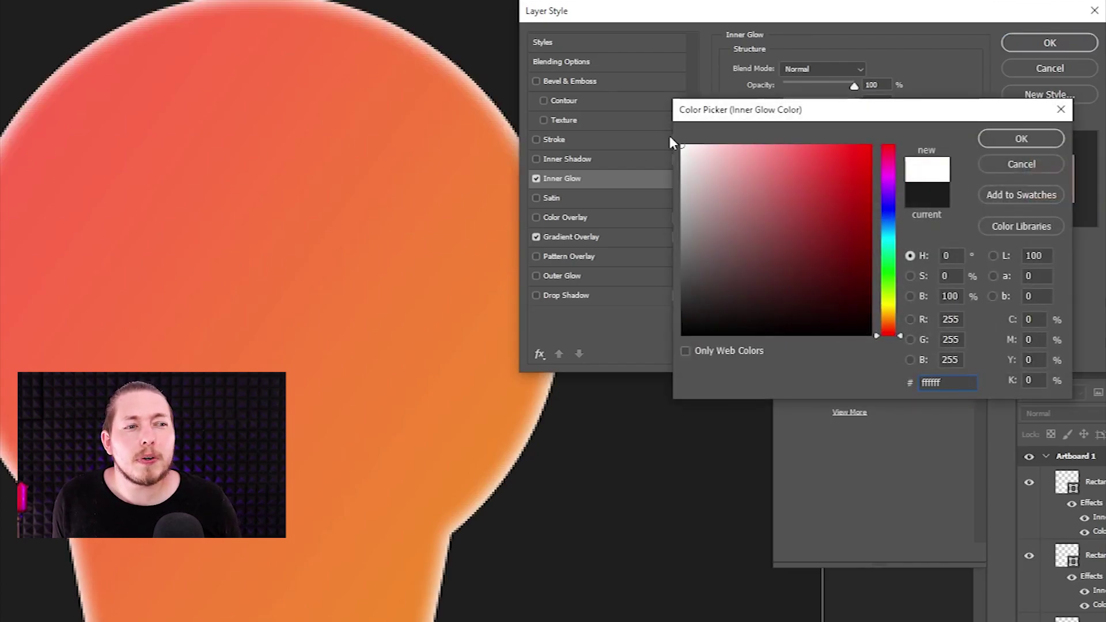
left_click_drag(695, 165, 683, 311)
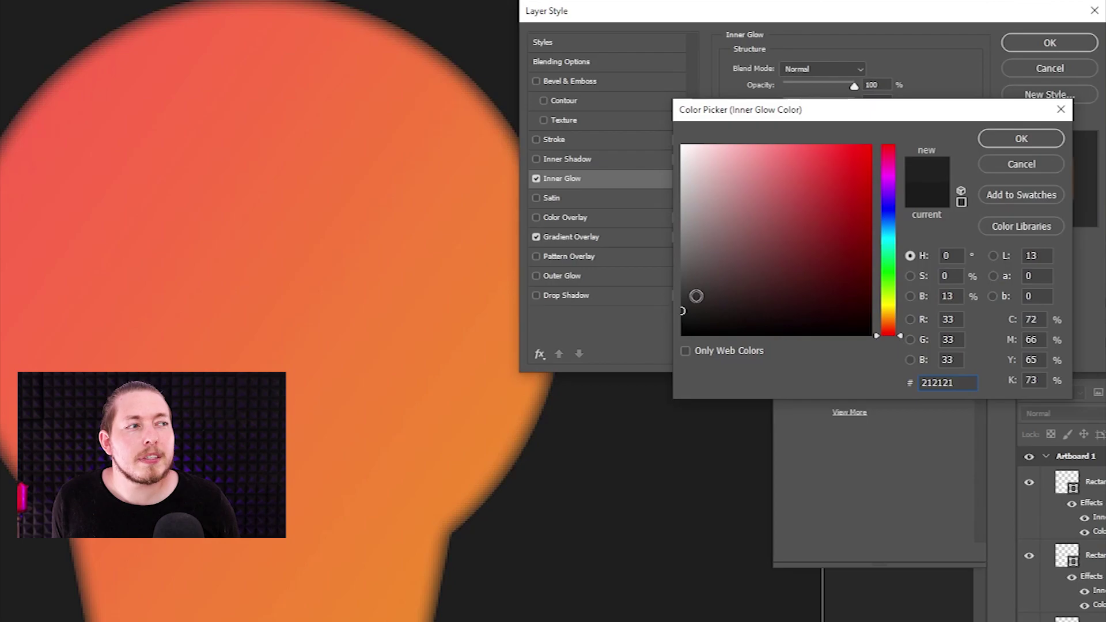
left_click(1022, 139)
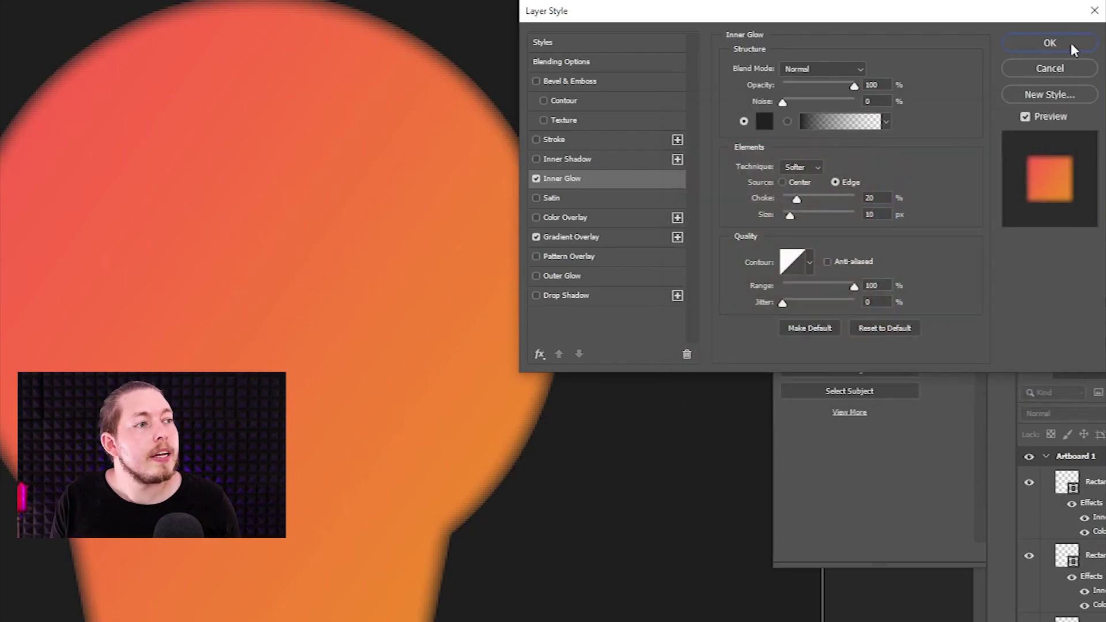
Add a semi-transparent black Inner Shadow to the bulb at 180° with 80% choke and apply the layer style
left_click(621, 165)
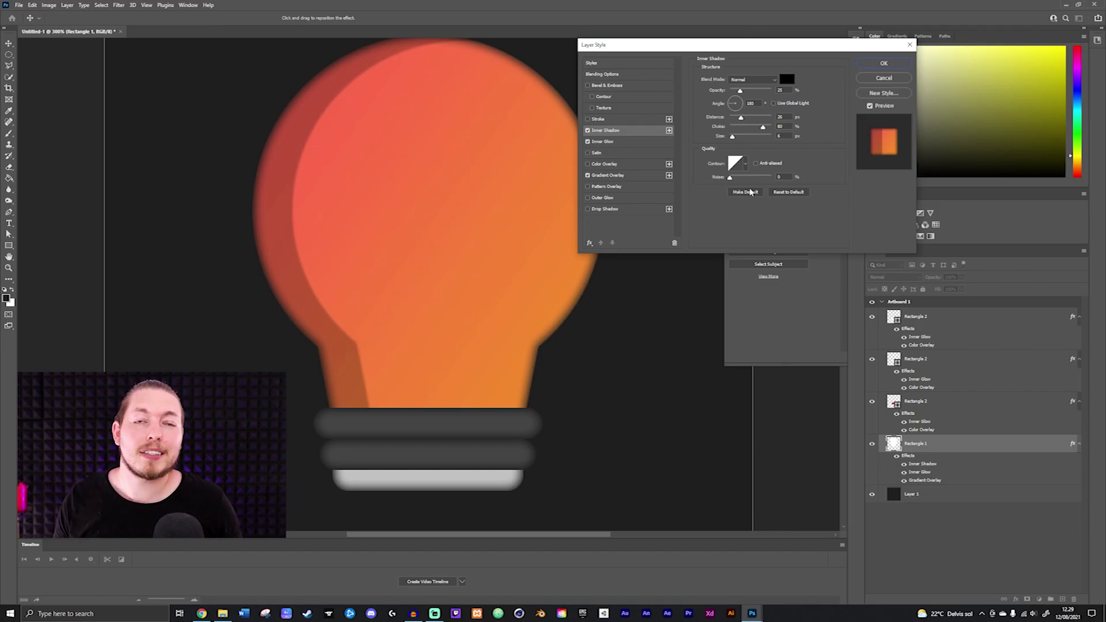
key("Return")
Hide the dark background layer and clear the layer selection
key("ctrl+minus")
key("ctrl+minus")
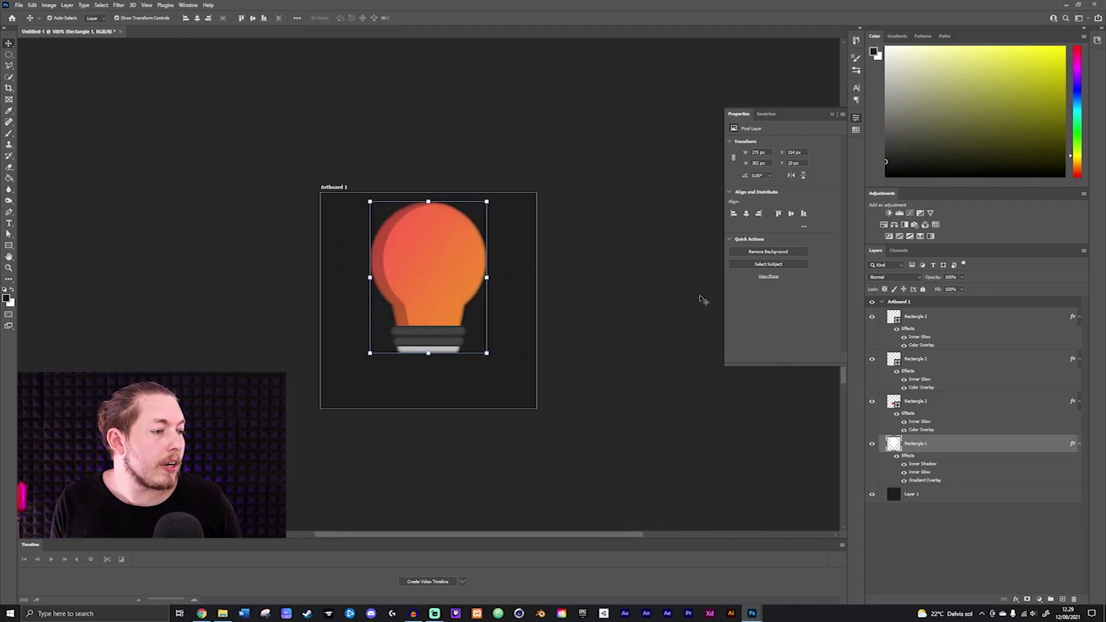
left_click(872, 496)
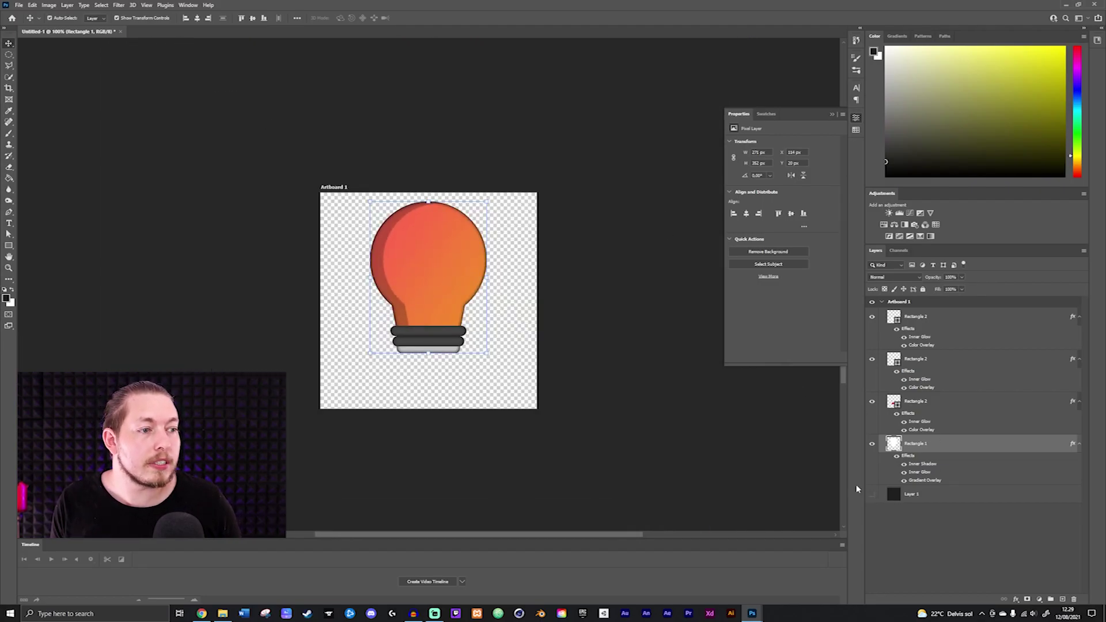
left_click(704, 410)
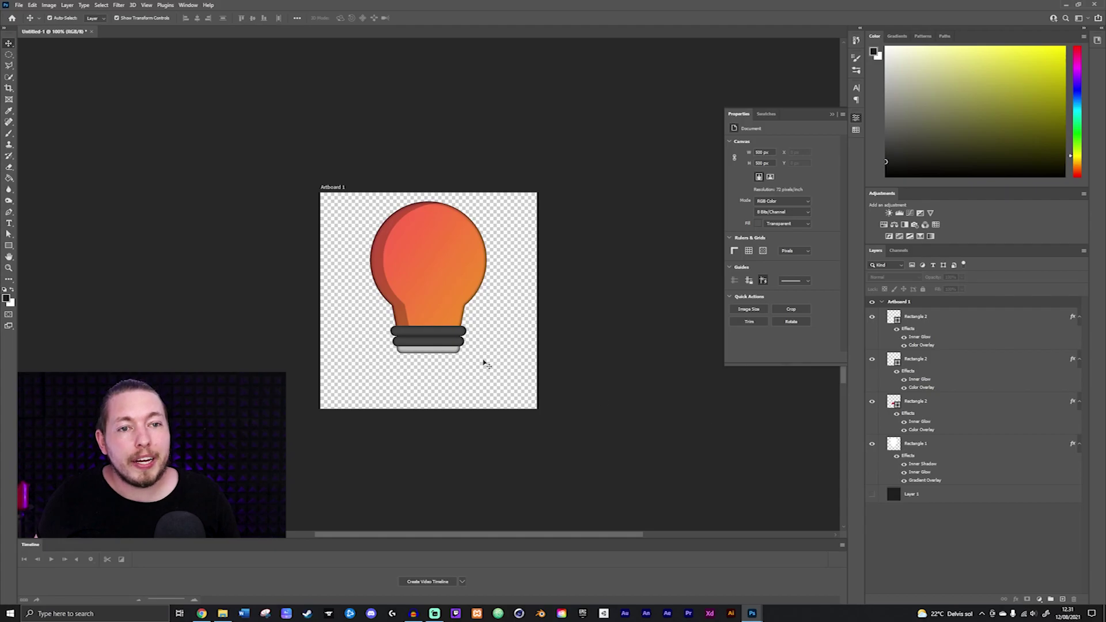
Activate the Pen tool and create a new empty layer above all the bulb parts
left_click(9, 214)
left_click(1064, 600)
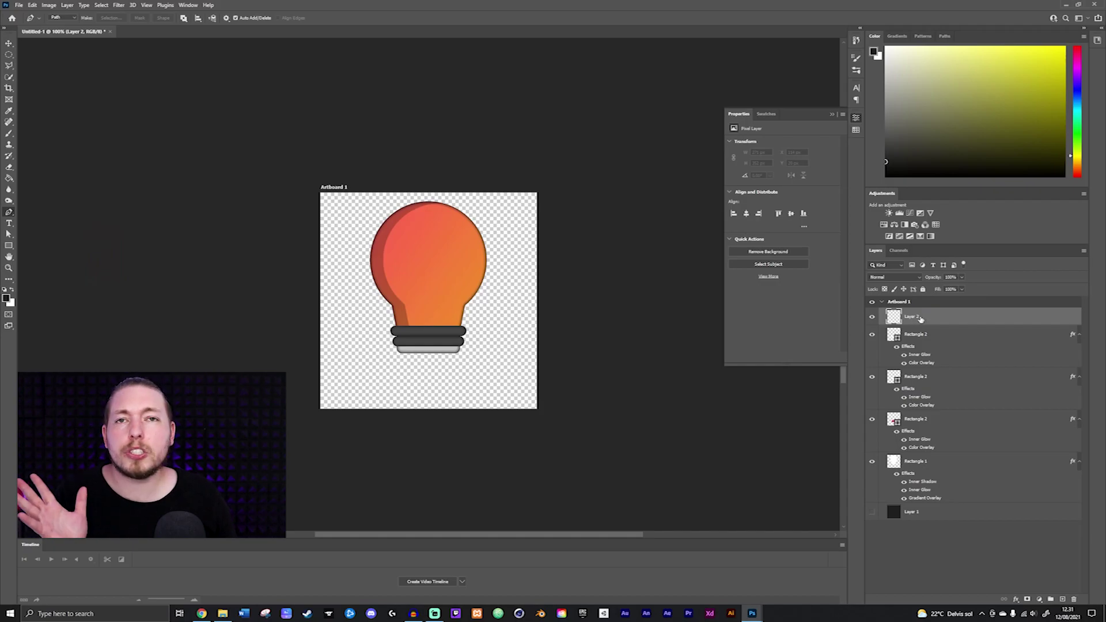
Draw a bent leg path with the Pen tool, running down from the bulb's base and ending in a short foot
left_click(411, 339)
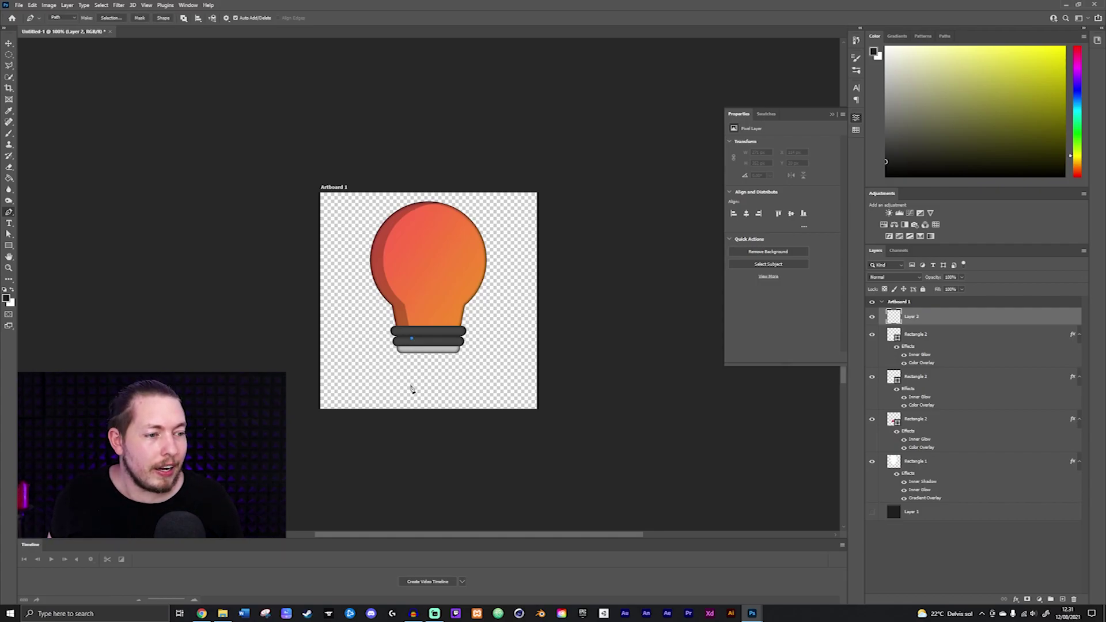
left_click(411, 391)
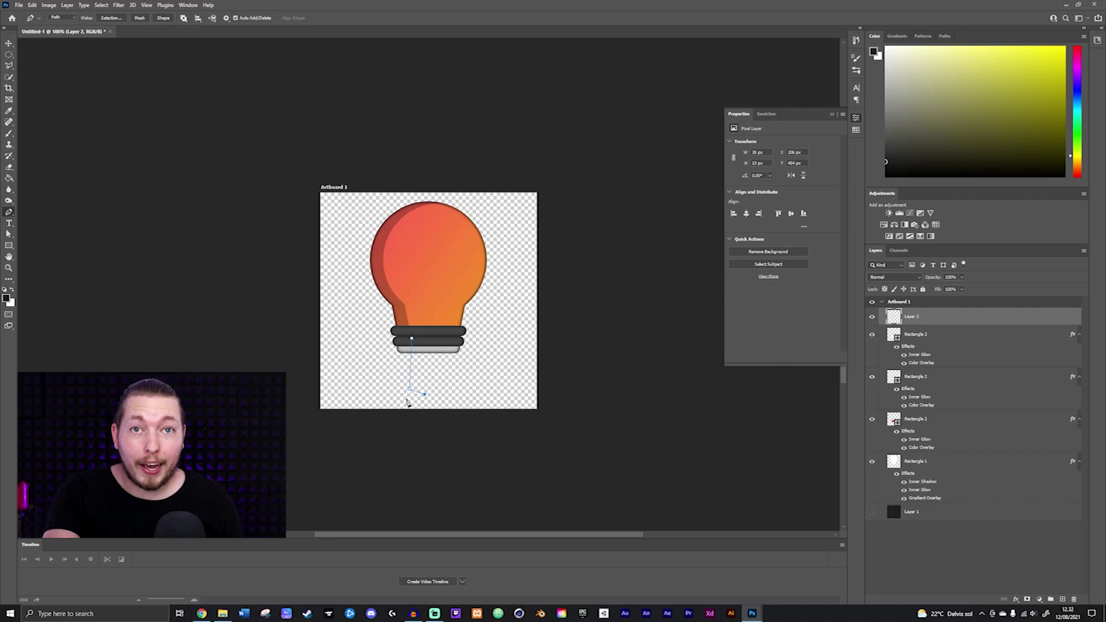
Try out the black brush with a freehand stroke beside the bulb and undo it
left_click(9, 133)
mouse_move(349, 242)
left_mouse_down()
mouse_move(363, 337)
mouse_move(370, 295)
mouse_move(359, 252)
mouse_move(381, 231)
left_mouse_up()
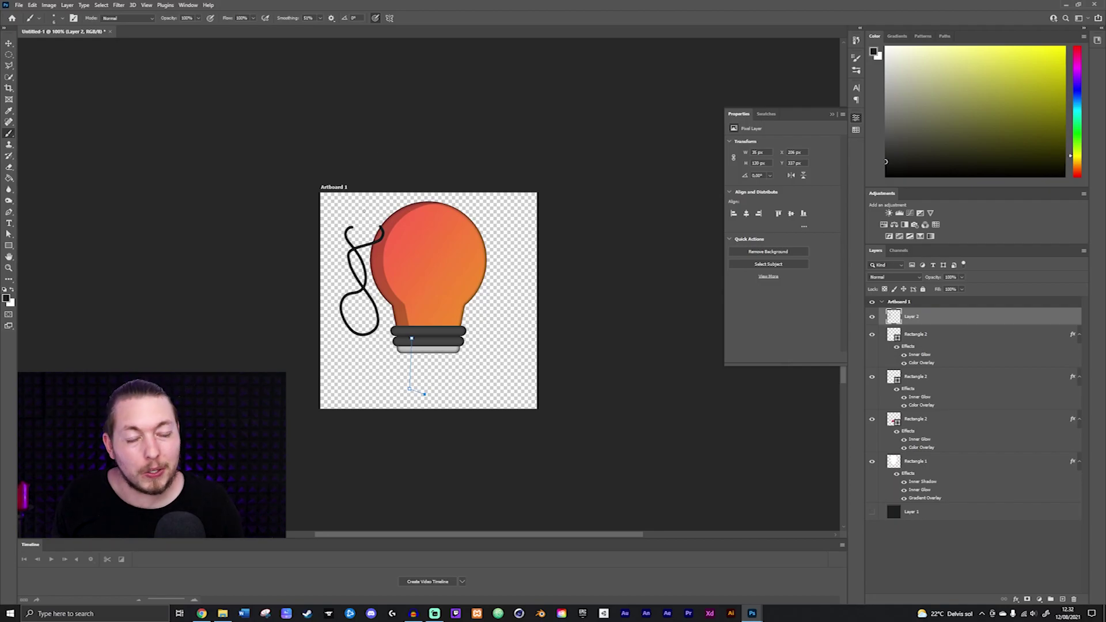
key("ctrl+z")
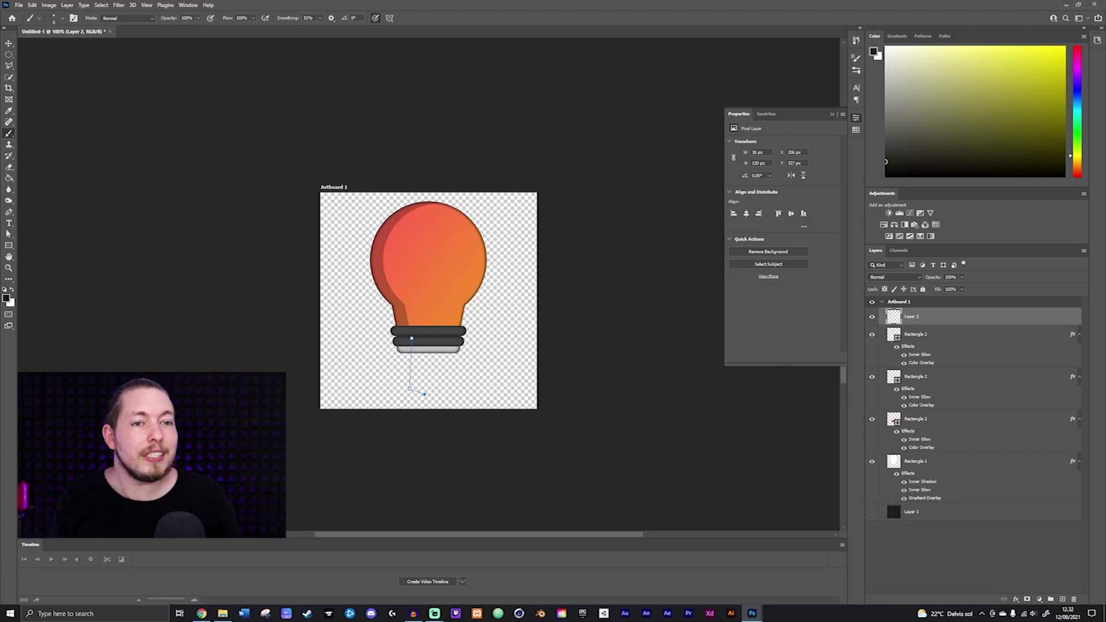
Stroke the leg path with the Brush, dismiss the path, and create a new layer for the second leg
left_click(8, 213)
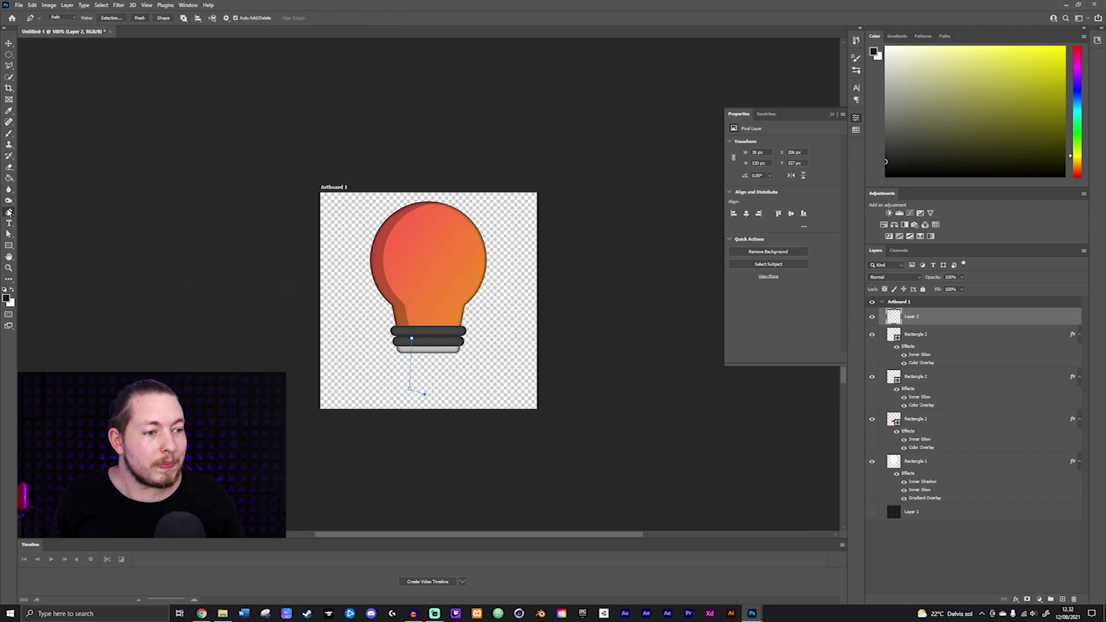
right_click(412, 363)
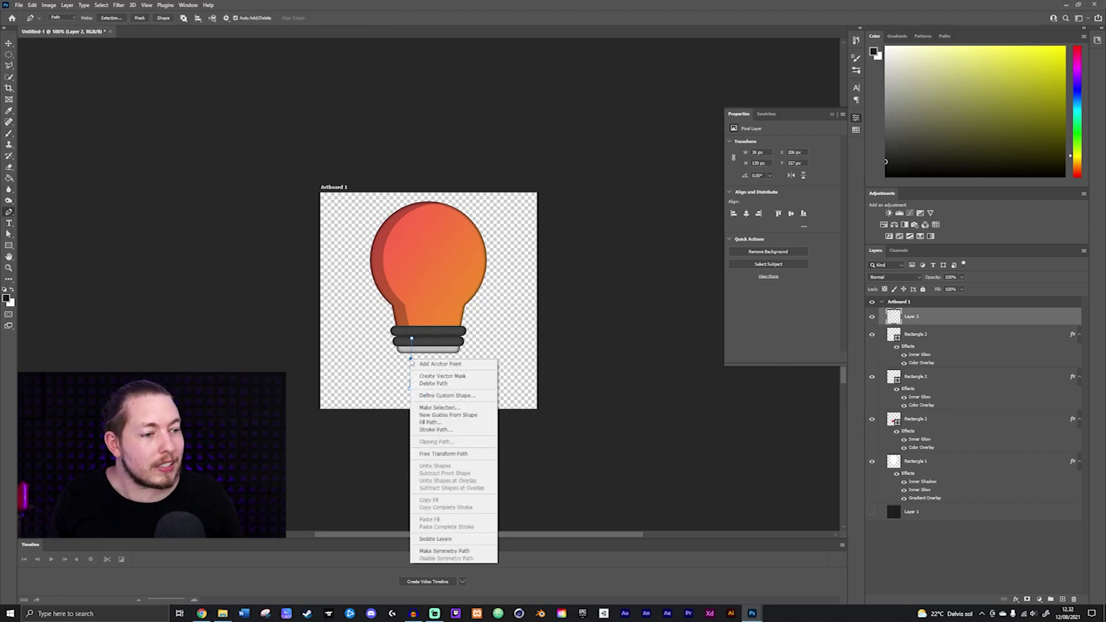
left_click(454, 429)
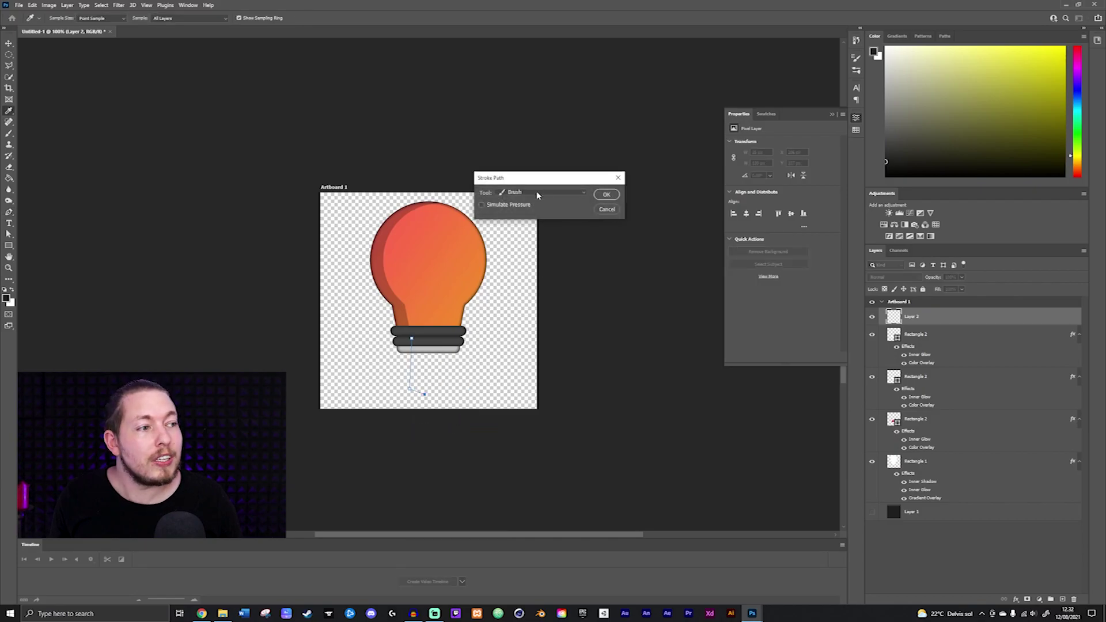
left_click(614, 196)
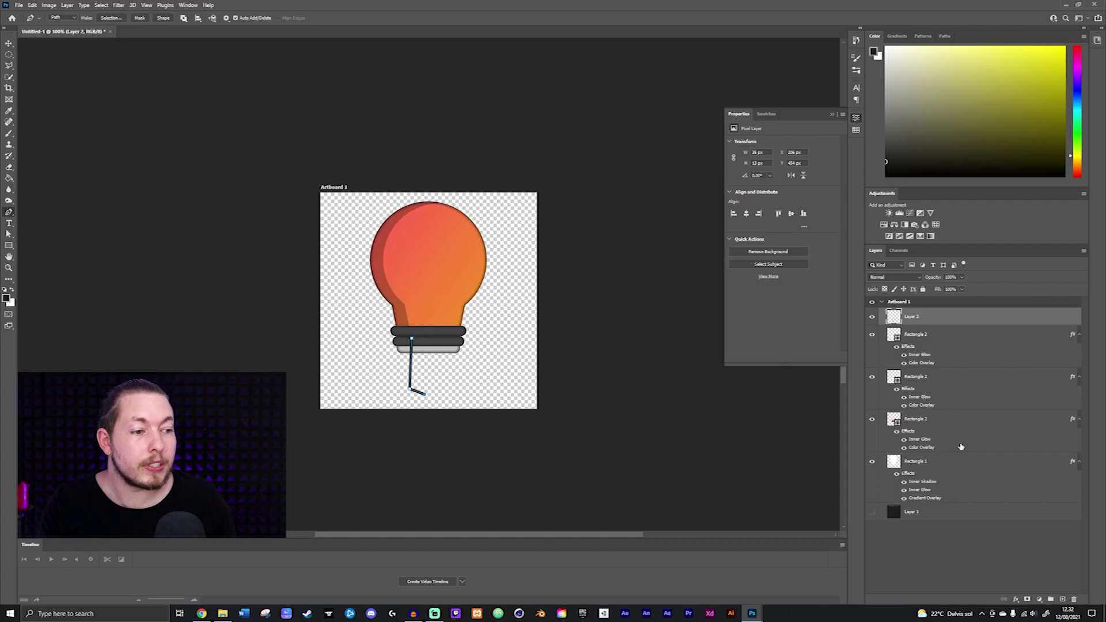
key("Return")
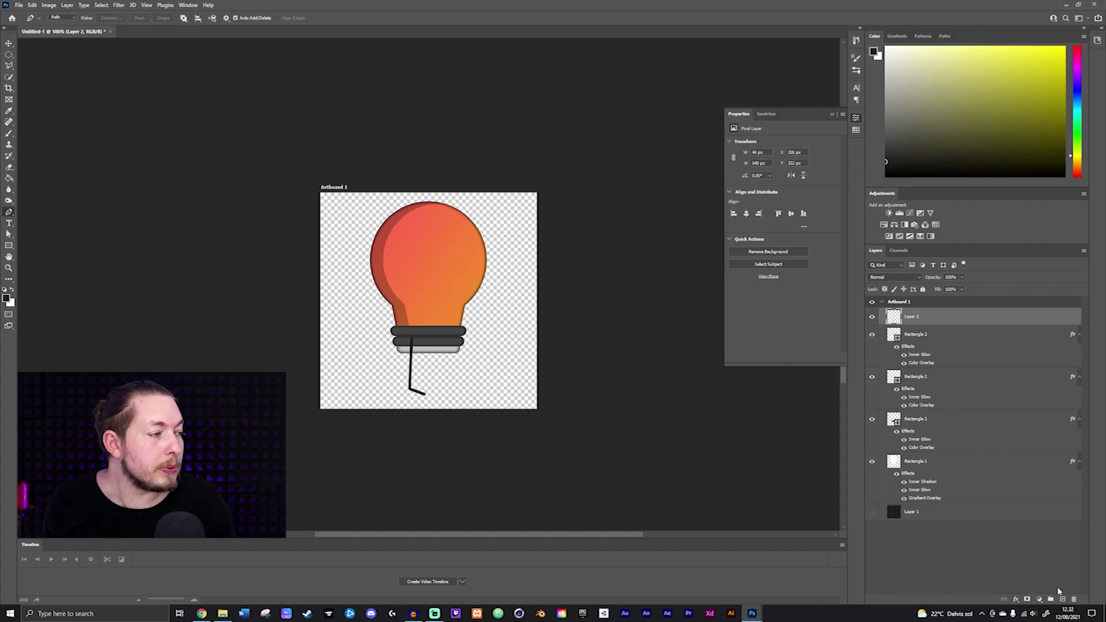
left_click(1063, 600)
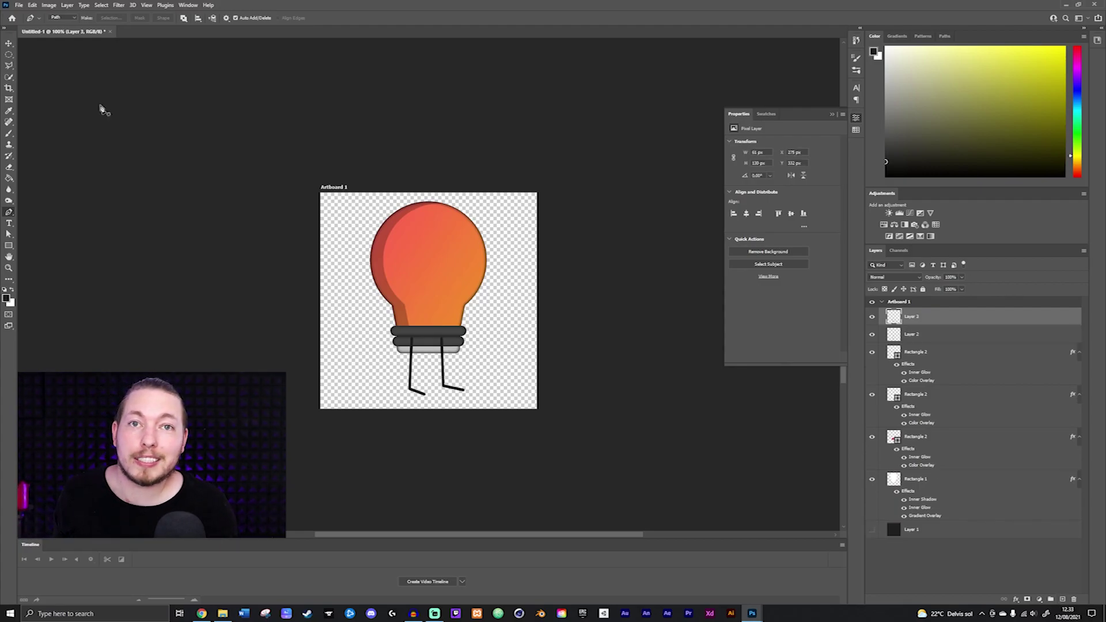
Move both leg layers beneath the bulb body's layer, just above the hidden background, and clear the layer selection
left_click(9, 43)
left_click(936, 334)
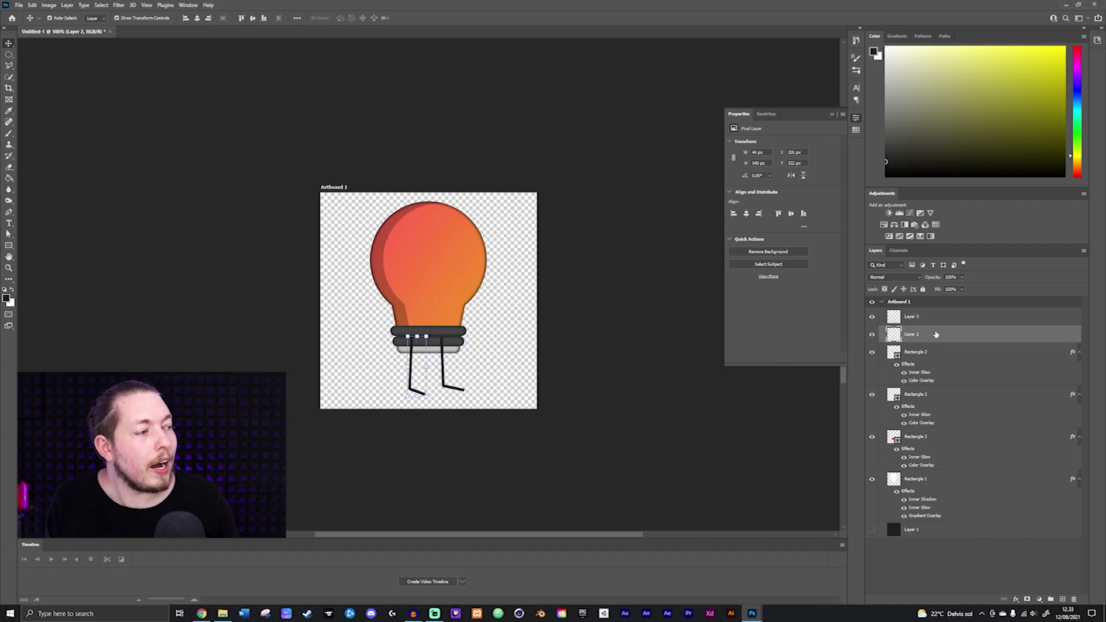
left_click(930, 318, "shift")
left_click_drag(941, 338, 951, 494)
left_click(624, 379)
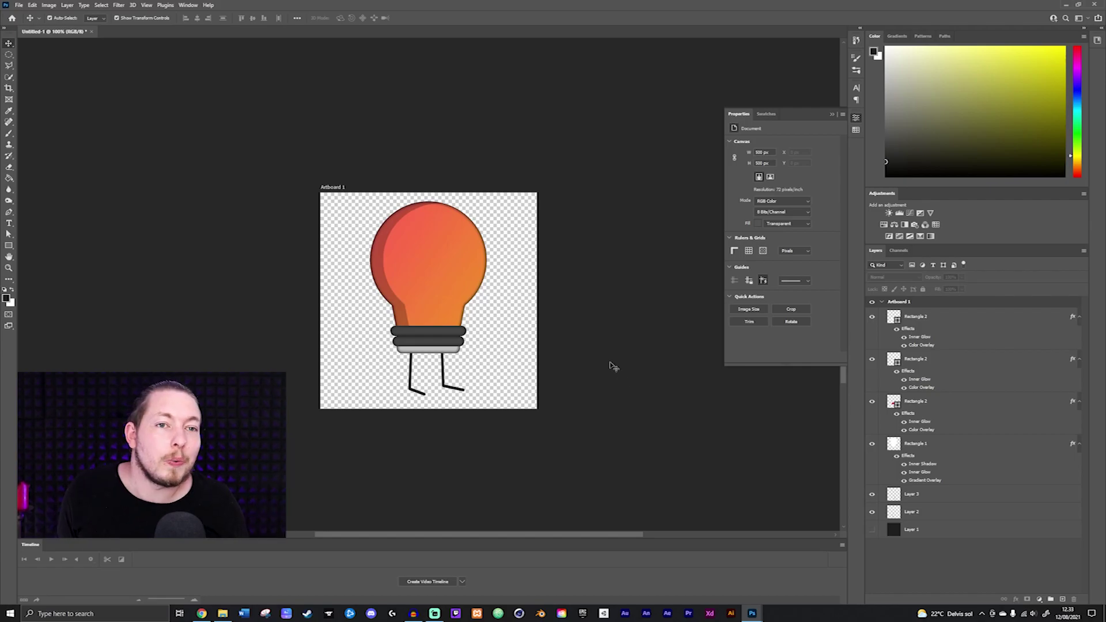
Activate the Brush tool with white as the foreground colour and create a new empty layer above all others
left_click(9, 133)
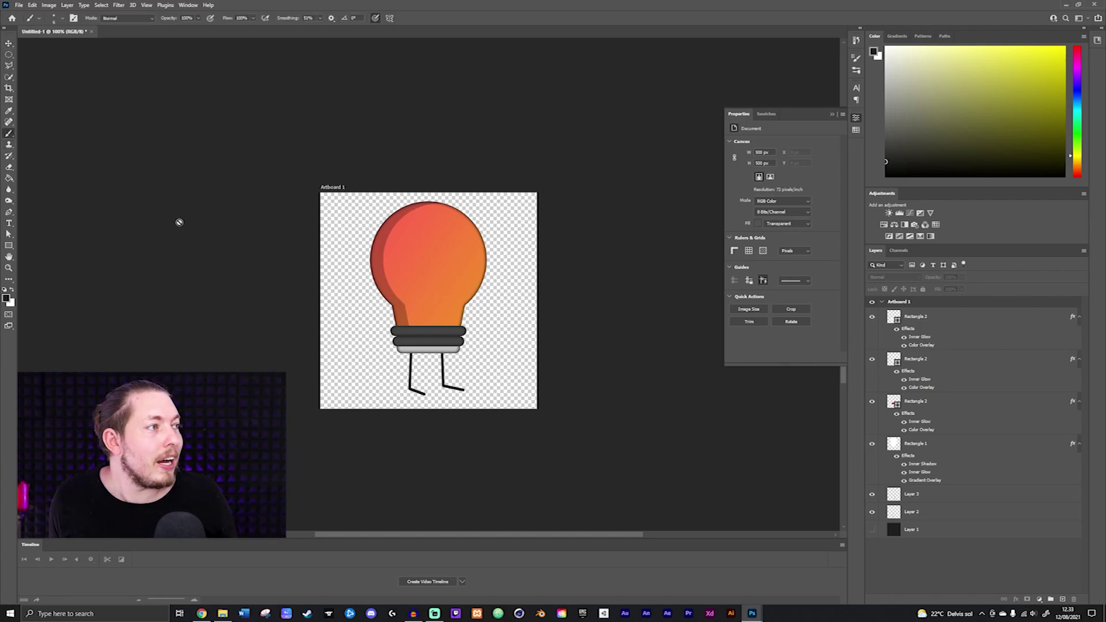
left_click(902, 47)
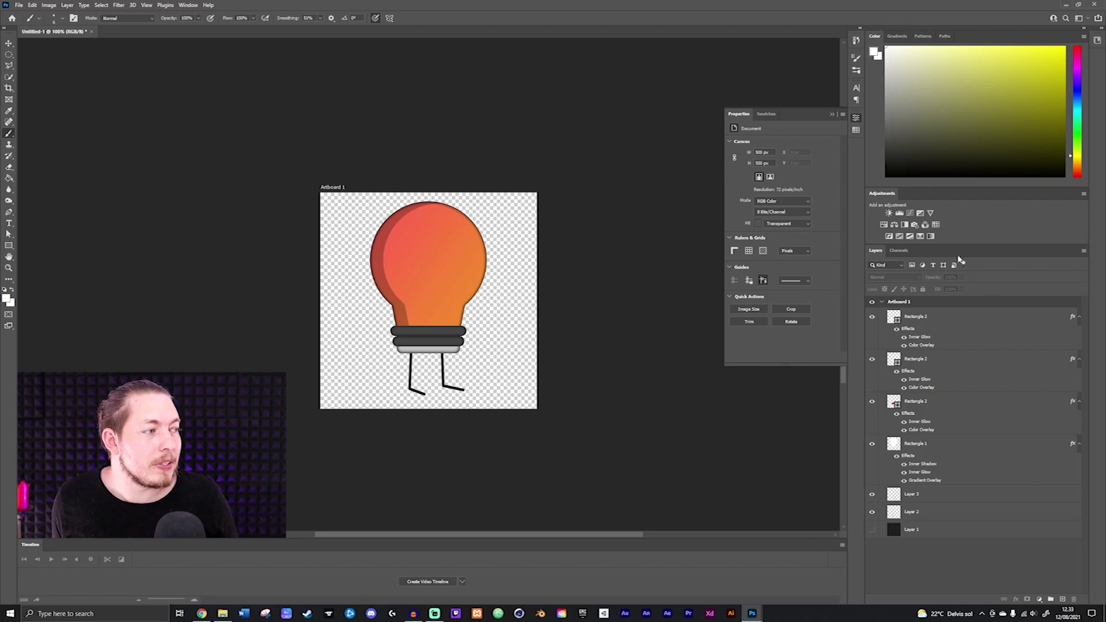
key("ctrl+shift+alt+n")
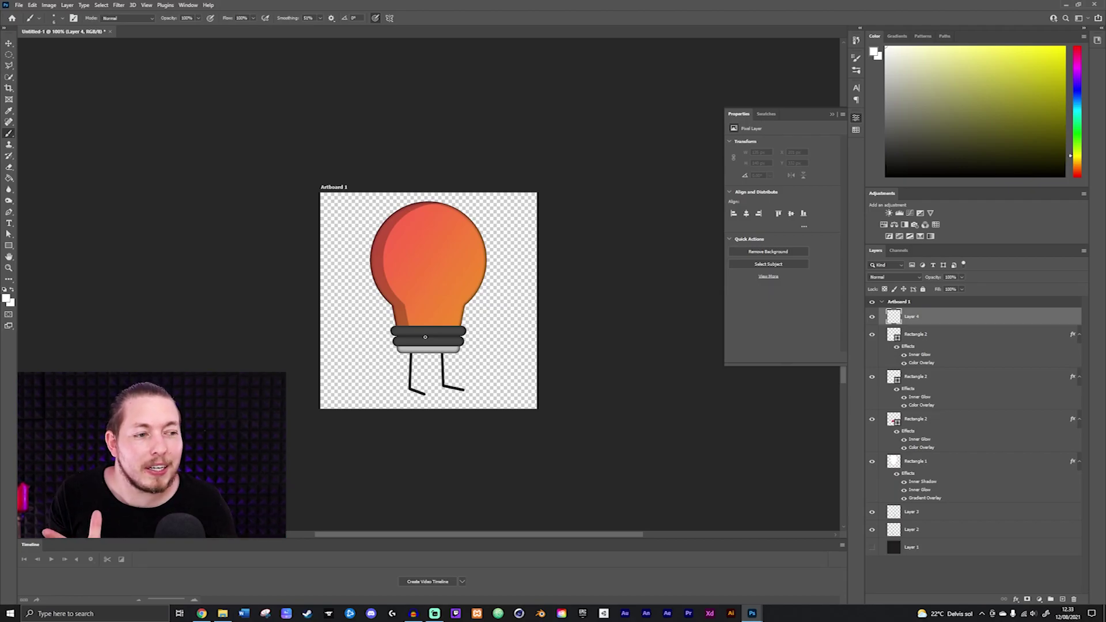
Draw a looping, heart-shaped white filament freehand inside the bulb and place its layer beneath the two dark base rings
mouse_move(425, 334)
left_mouse_down()
mouse_move(409, 264)
mouse_move(426, 280)
mouse_move(434, 266)
mouse_move(452, 278)
mouse_move(432, 343)
left_mouse_up()
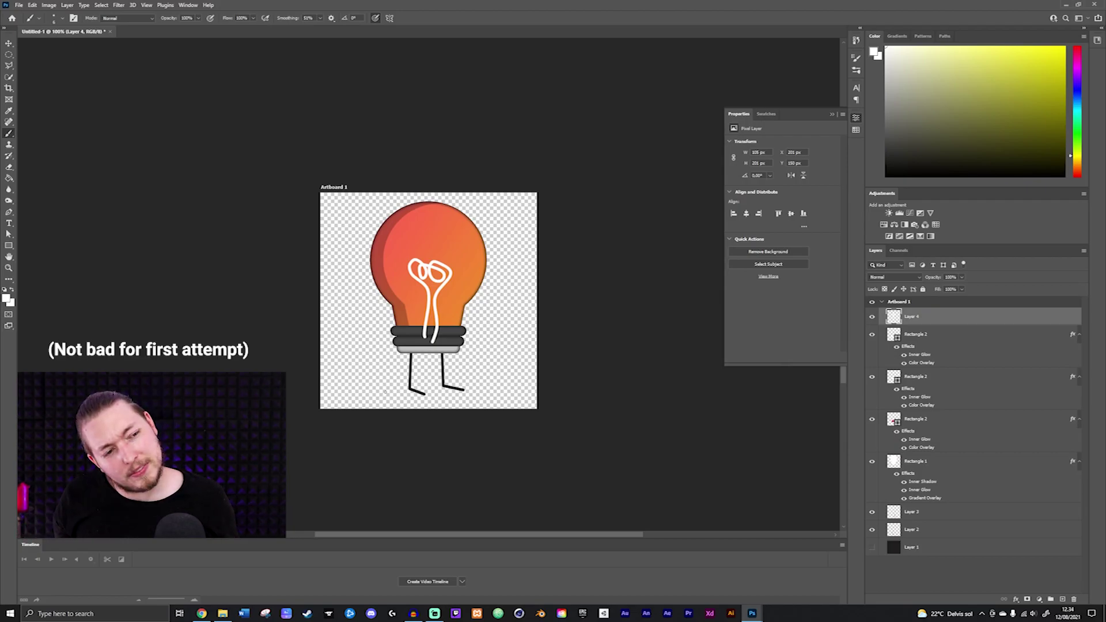
key("ctrl+z")
mouse_move(428, 319)
left_mouse_down()
mouse_move(416, 264)
mouse_move(442, 287)
mouse_move(434, 337)
mouse_move(448, 345)
mouse_move(414, 282)
mouse_move(442, 265)
mouse_move(430, 321)
mouse_move(421, 287)
mouse_move(432, 258)
mouse_move(418, 274)
mouse_move(438, 339)
mouse_move(416, 279)
mouse_move(440, 263)
mouse_move(428, 338)
left_mouse_up()
key("ctrl+z")
key("ctrl+z")
key("ctrl+z")
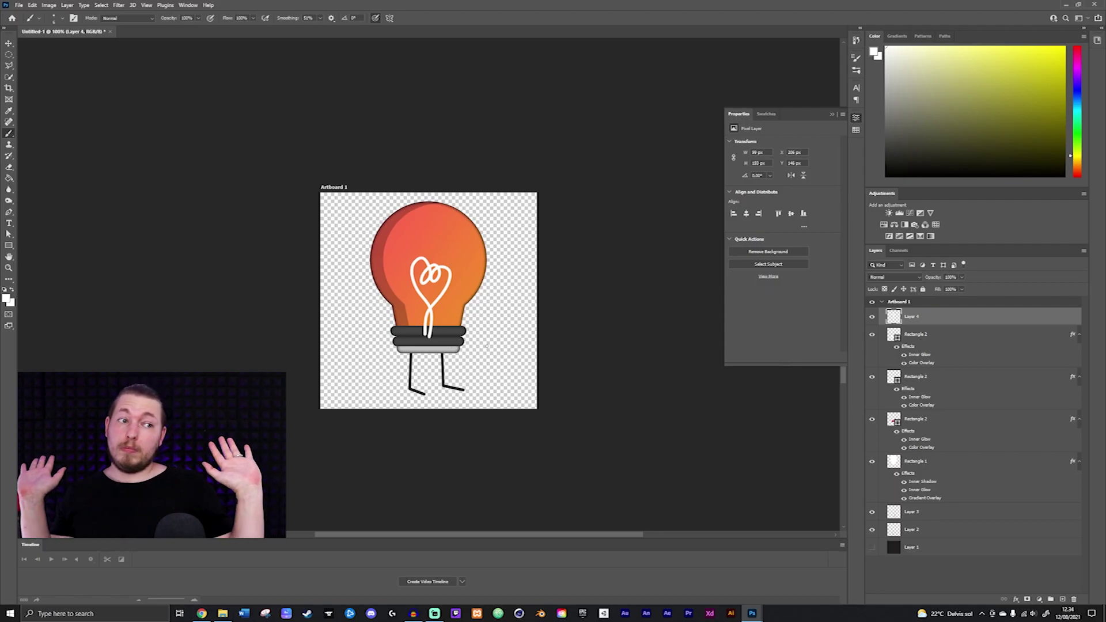
left_click_drag(962, 323, 962, 421)
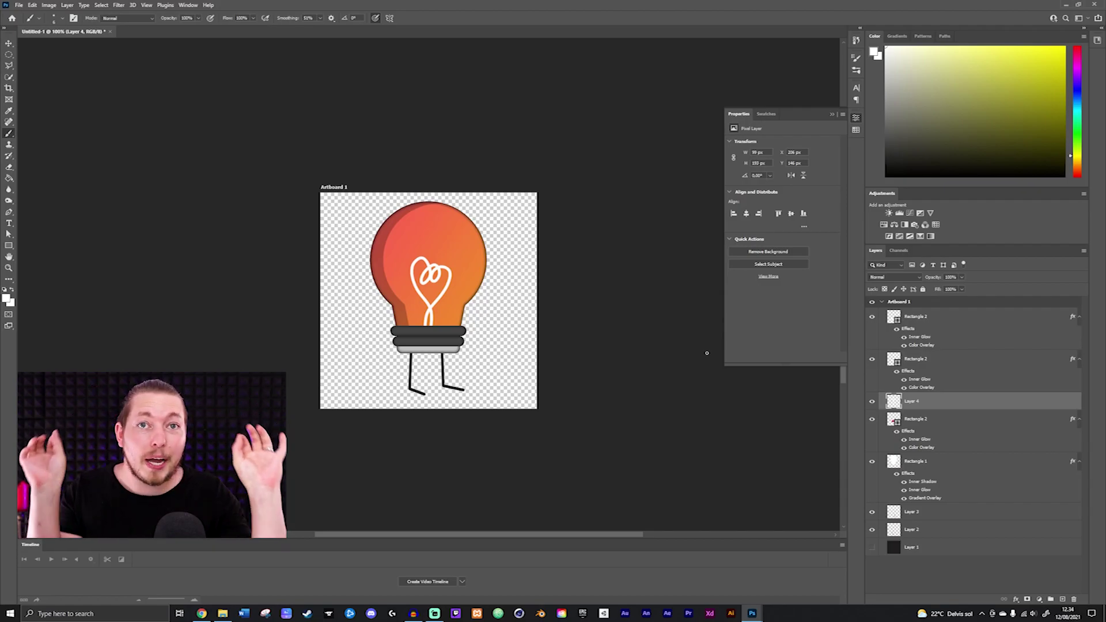
Draw a 20 × 20 px circle as the left eye beside the filament and fill it with near-black
key("u")
left_click_drag(405, 292, 406, 293)
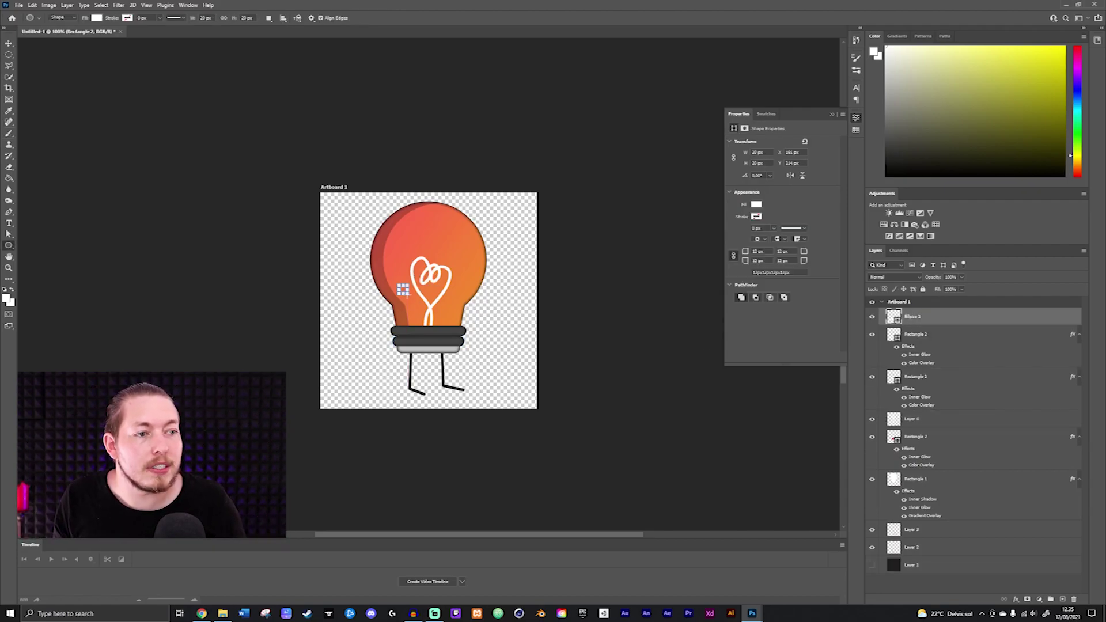
left_click(757, 205)
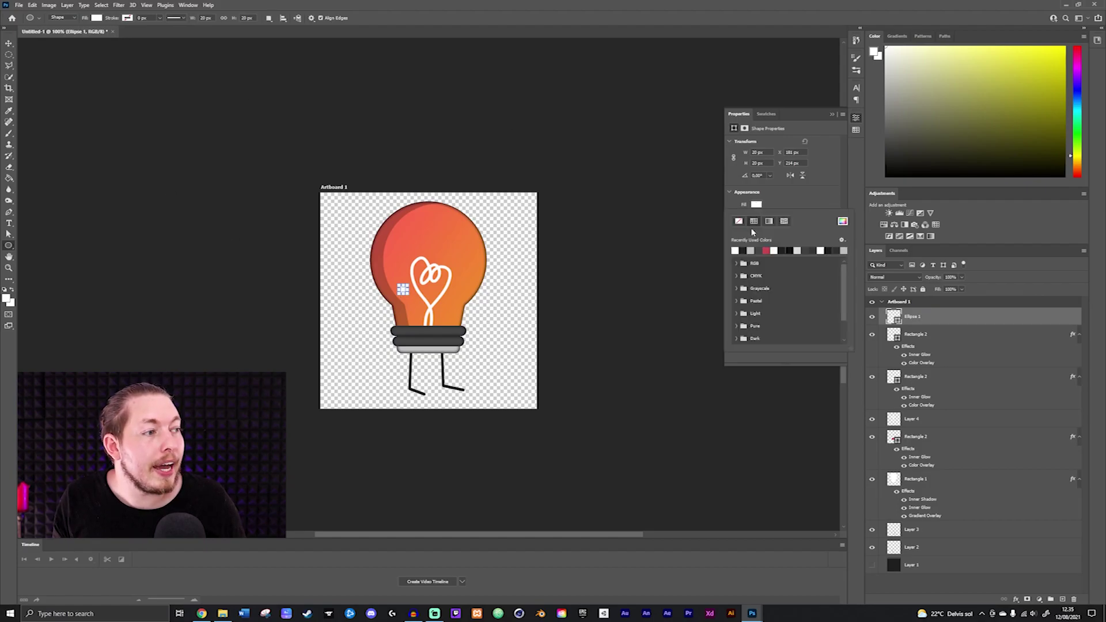
left_click(748, 250)
key("v")
left_click(592, 185)
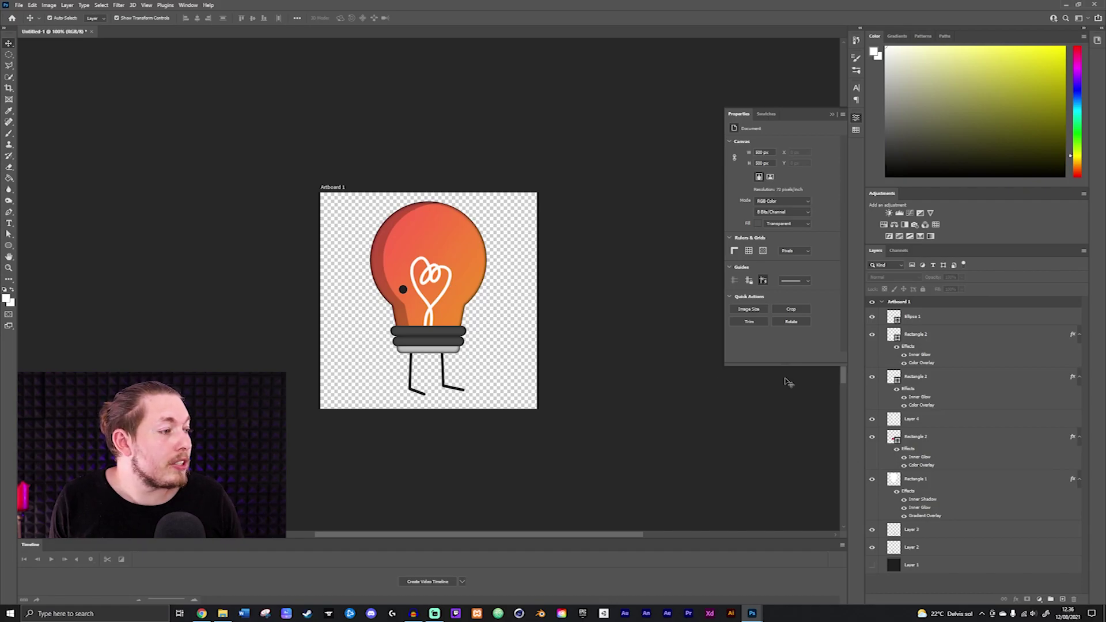
Duplicate the eye and move the copy horizontally to the other side of the filament
key("ctrl+j")
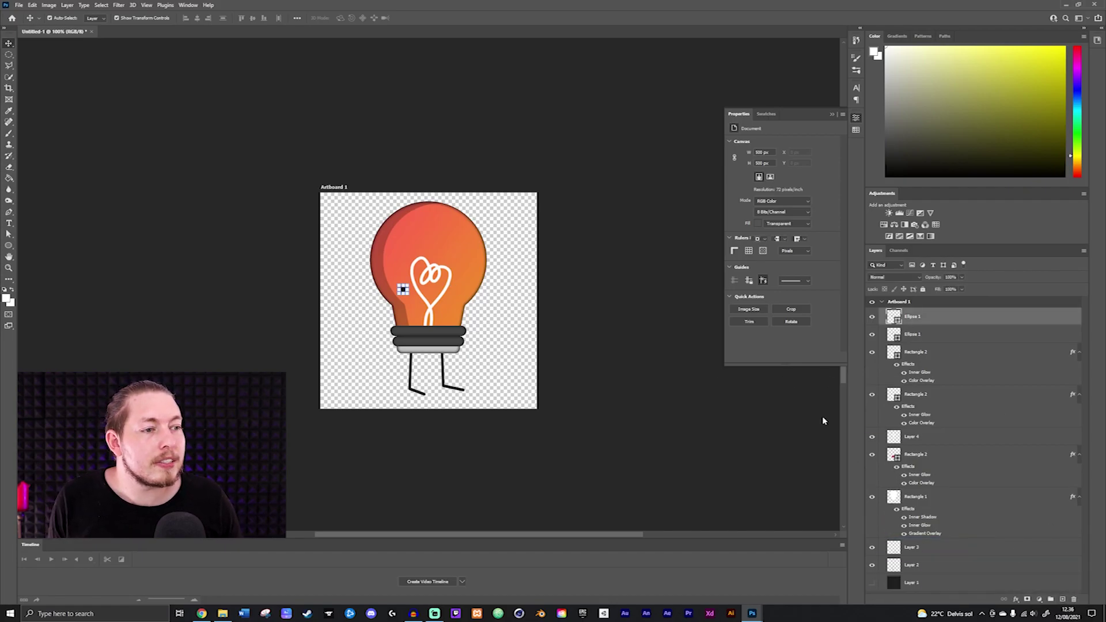
left_click_drag(403, 290, 456, 289)
left_click(548, 267)
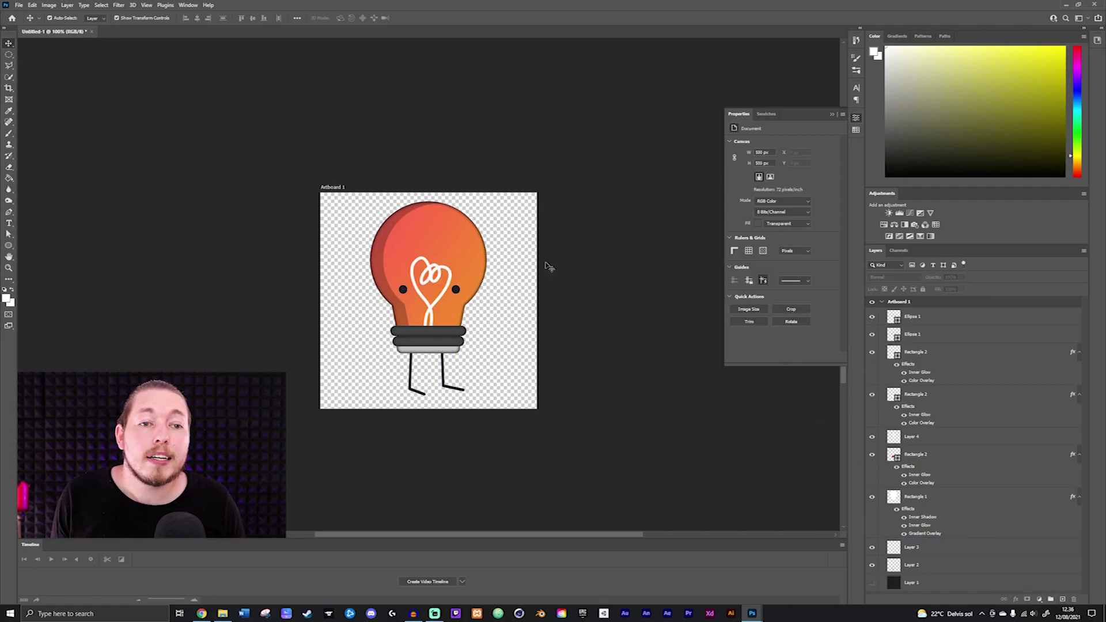
Draw a white rectangle about 39 × 7 px above the left eye as an eyebrow
left_click(9, 246)
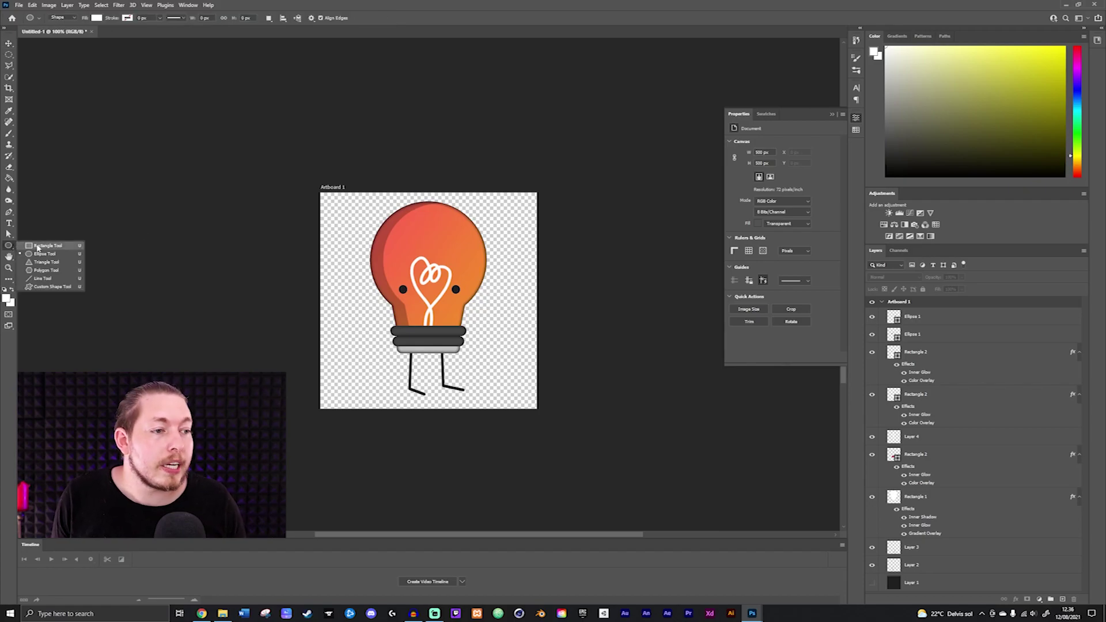
left_click(37, 248)
left_click_drag(389, 277, 408, 280)
Round the eyebrow's corners and rotate it slightly so its inner end points up, then clear the selection
key("ctrl+plus")
key("ctrl+plus")
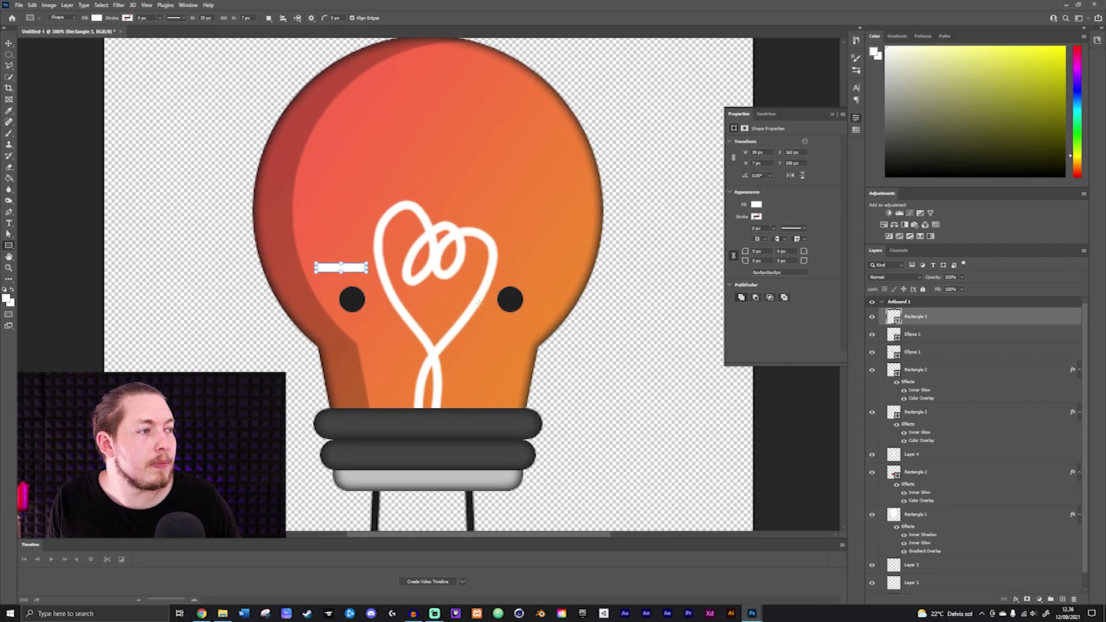
key("ctrl+plus")
key("ctrl+plus")
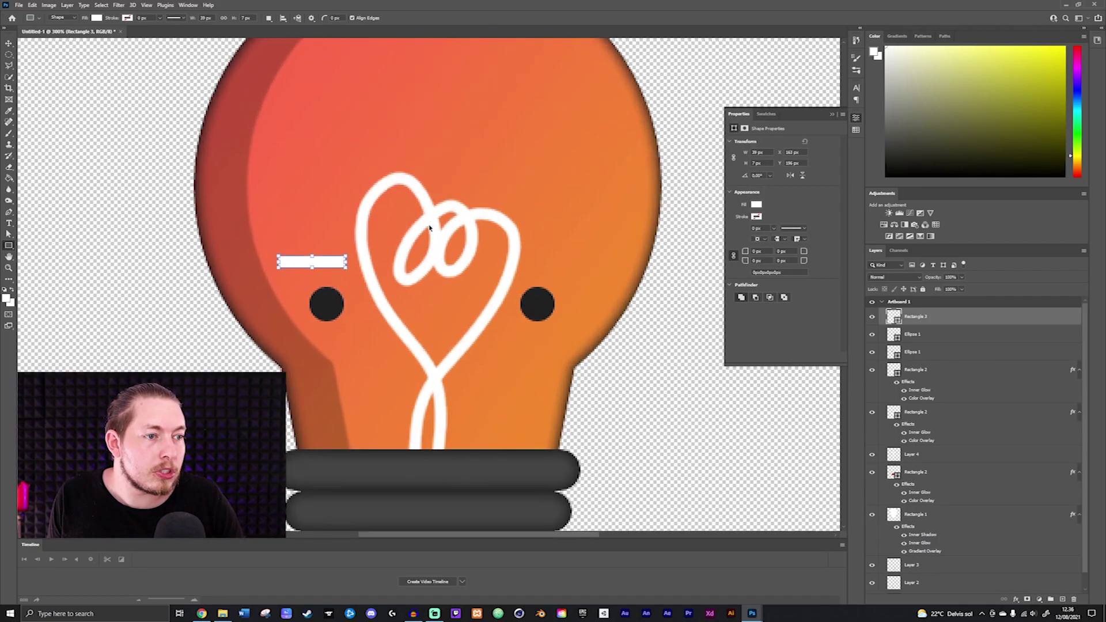
key("ctrl+plus")
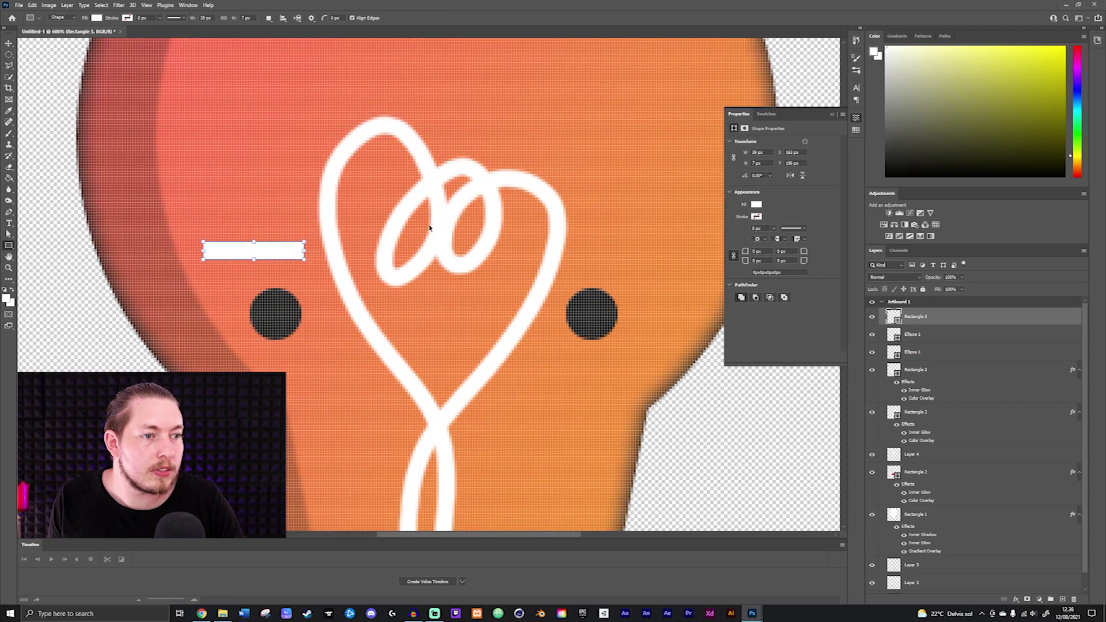
key("ctrl+plus")
key("ctrl+plus")
key("ctrl+plus")
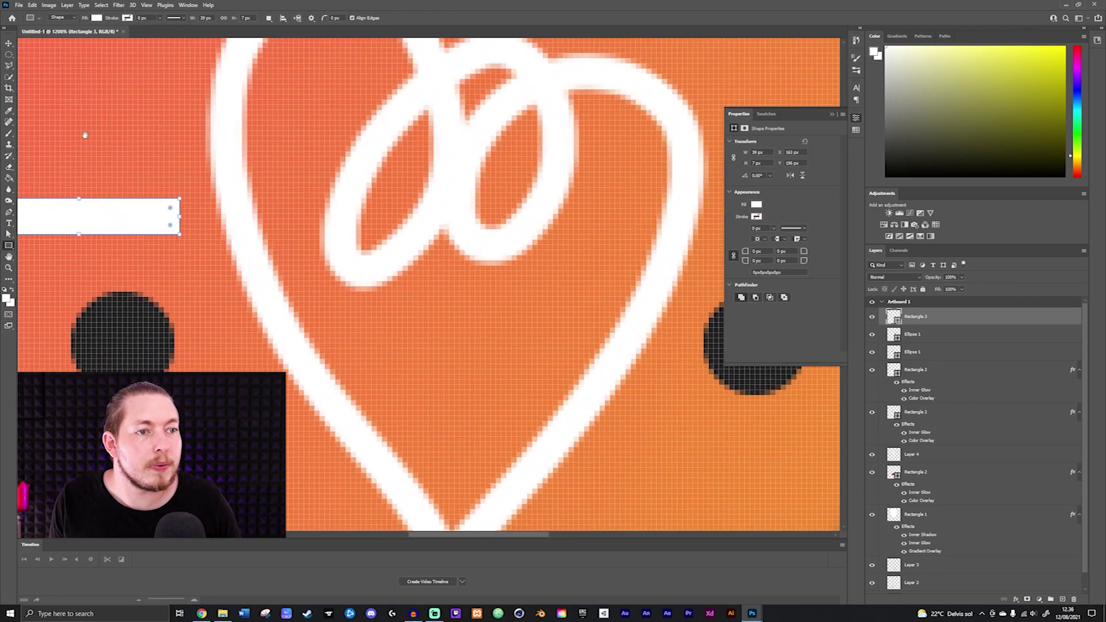
left_click_drag(114, 140, 279, 139)
left_click_drag(386, 220, 328, 247)
key("v")
left_click_drag(400, 222, 393, 186)
left_click(429, 19)
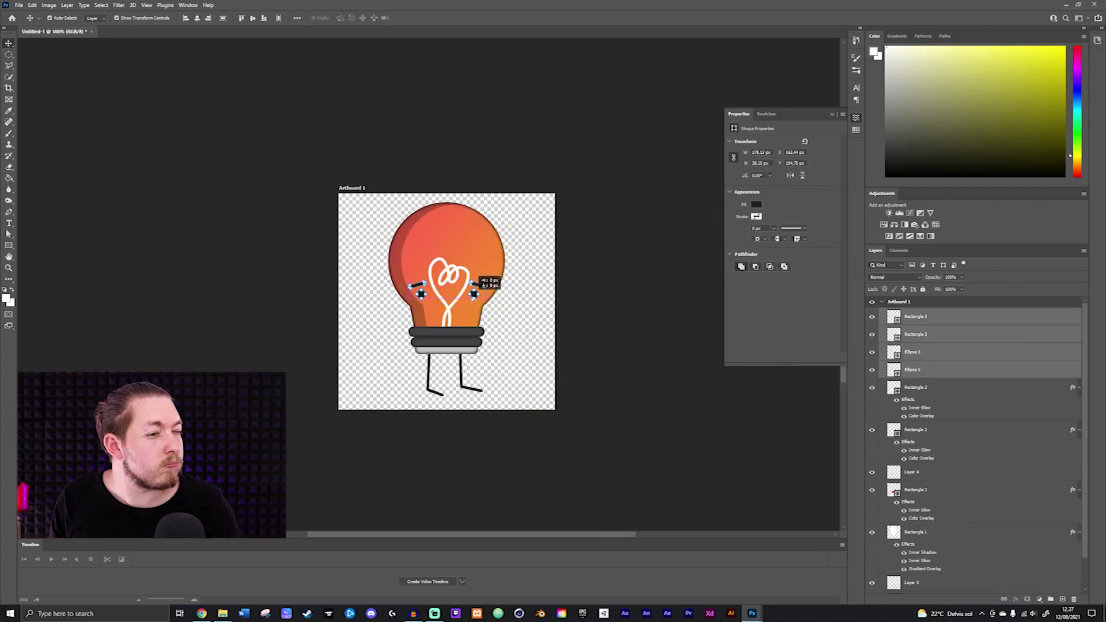
left_click(607, 292)
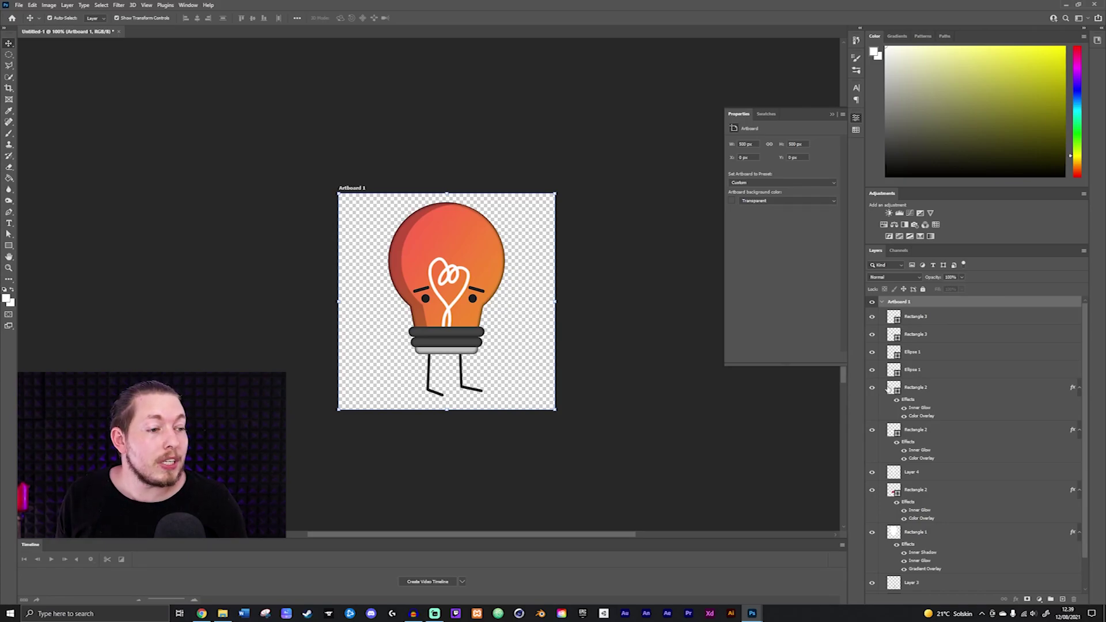
Spread the legs apart and move each eye together with its eyebrow outward, clear of the bulb on both sides
left_click_drag(466, 378, 389, 369)
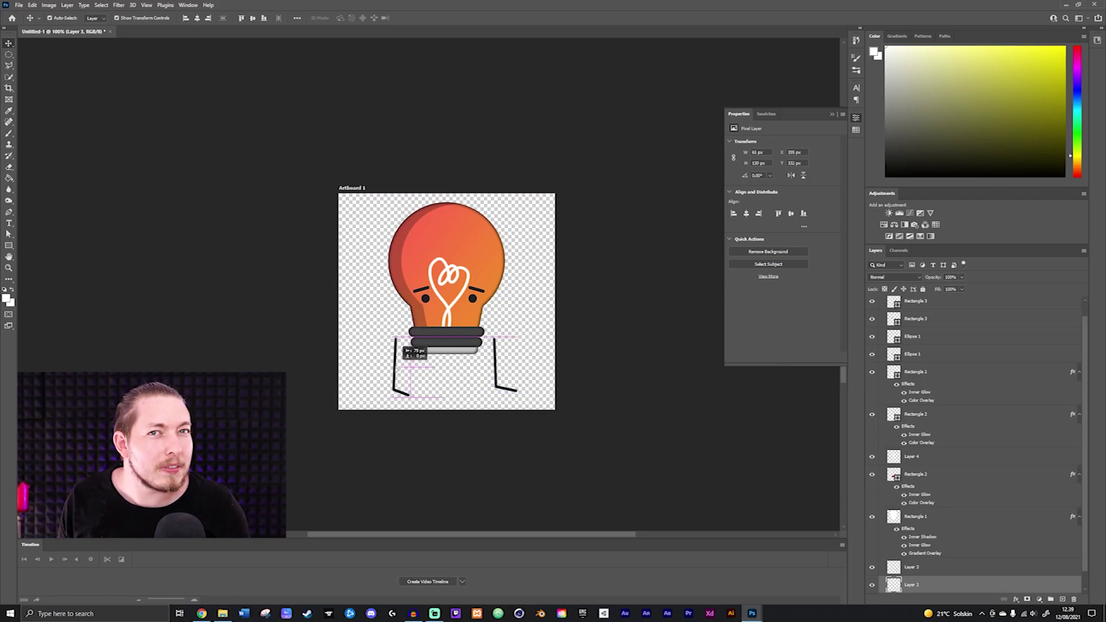
key("ctrl+plus")
left_click(526, 295)
left_click_drag(517, 314, 611, 311, "shift")
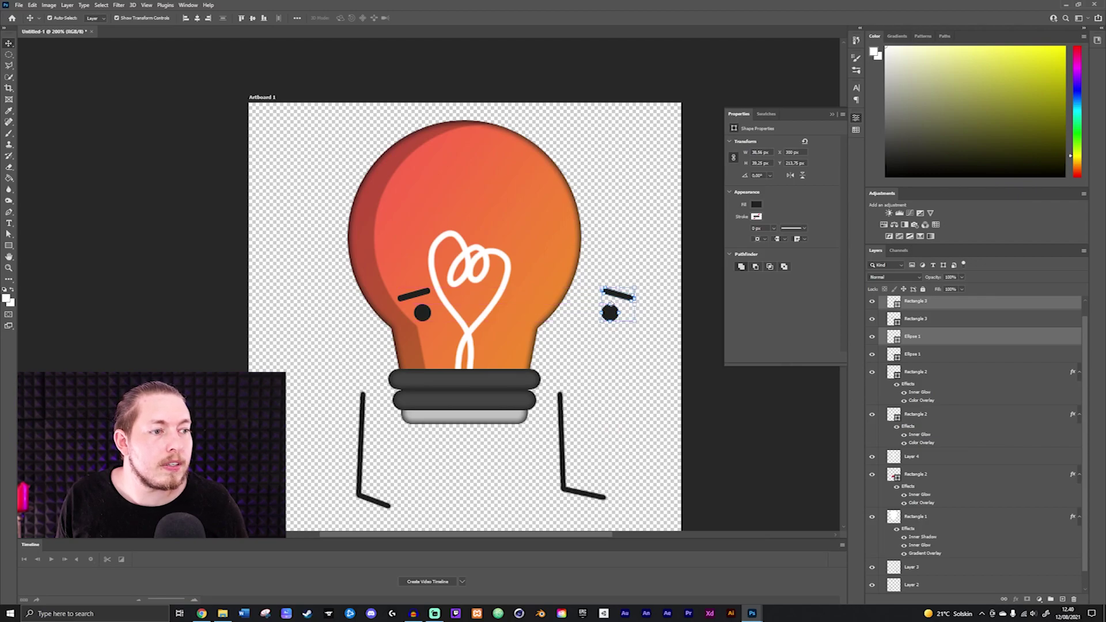
left_click(426, 294)
left_click(423, 314, "shift")
left_click_drag(424, 316, 320, 315, "shift")
left_click(654, 214)
key("ctrl+minus")
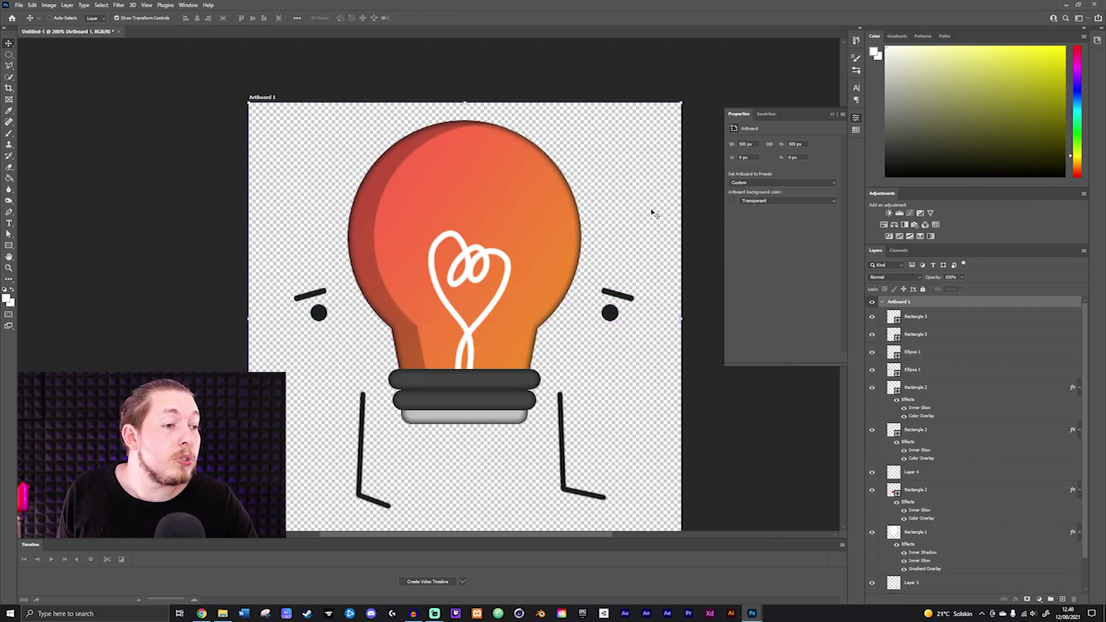
Export the artboard as a transparent 500 × 500 px PNG to the Desktop as Artboard 1.png
left_click(19, 6)
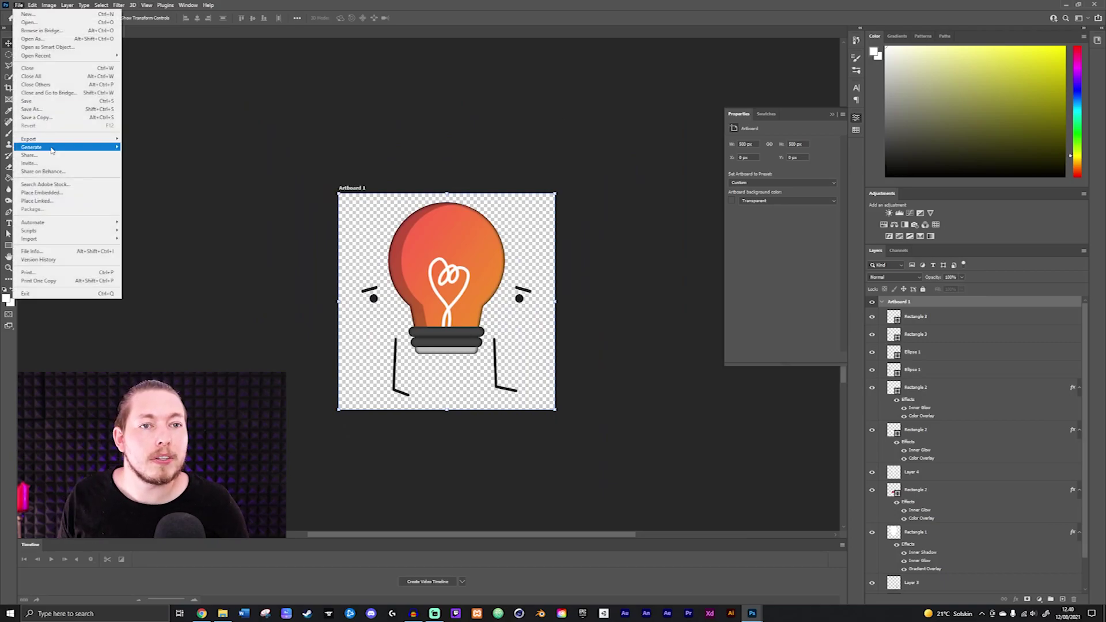
mouse_move(79, 141)
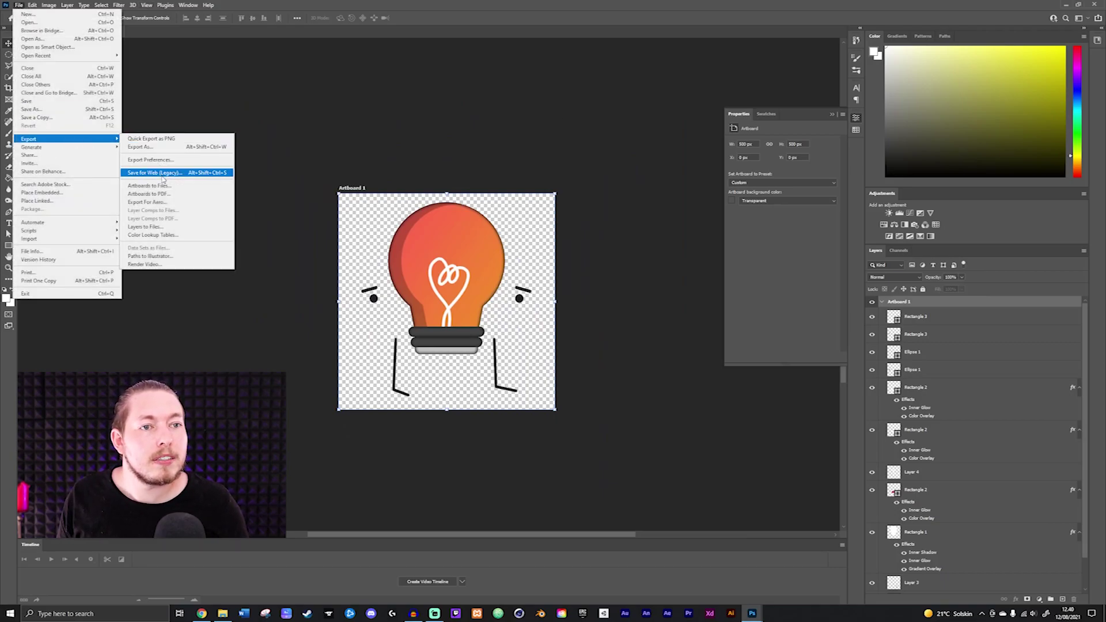
left_click(151, 147)
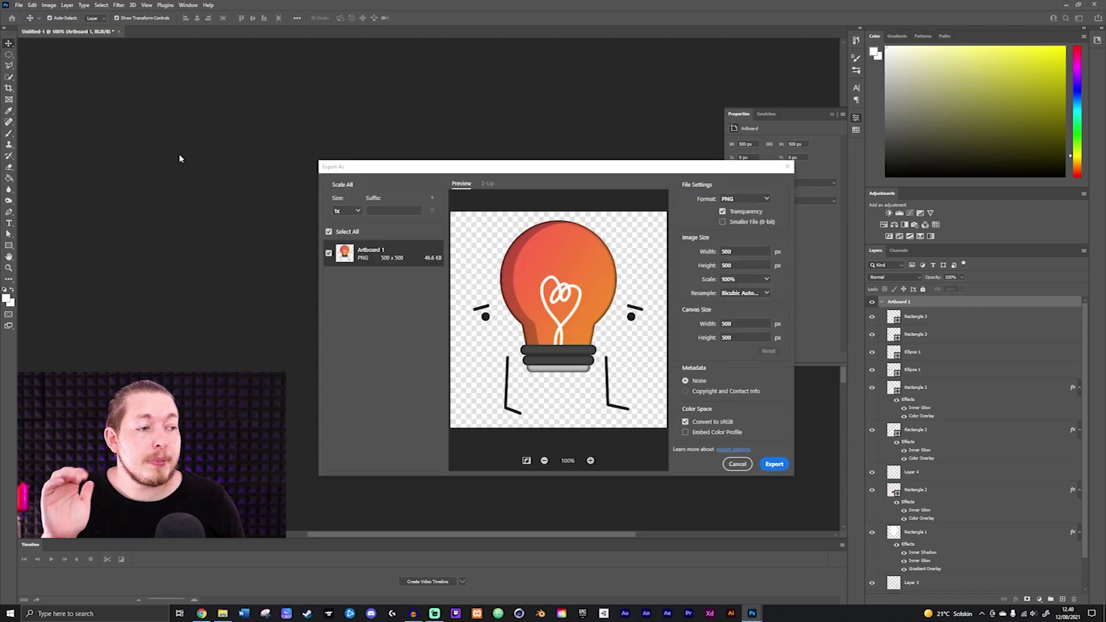
left_click(775, 464)
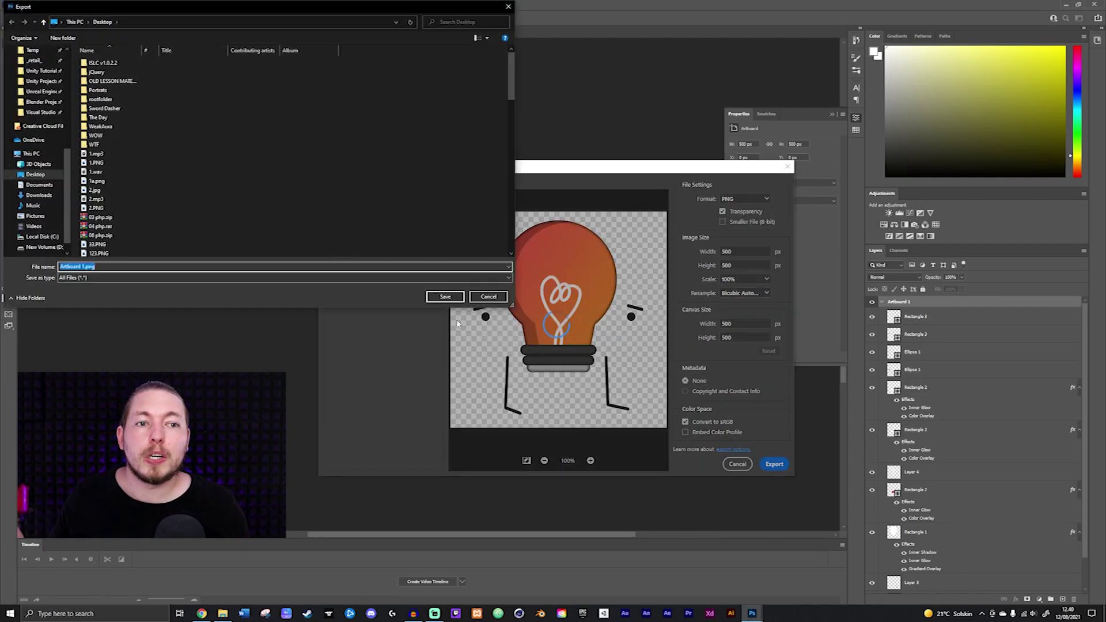
key("Return")
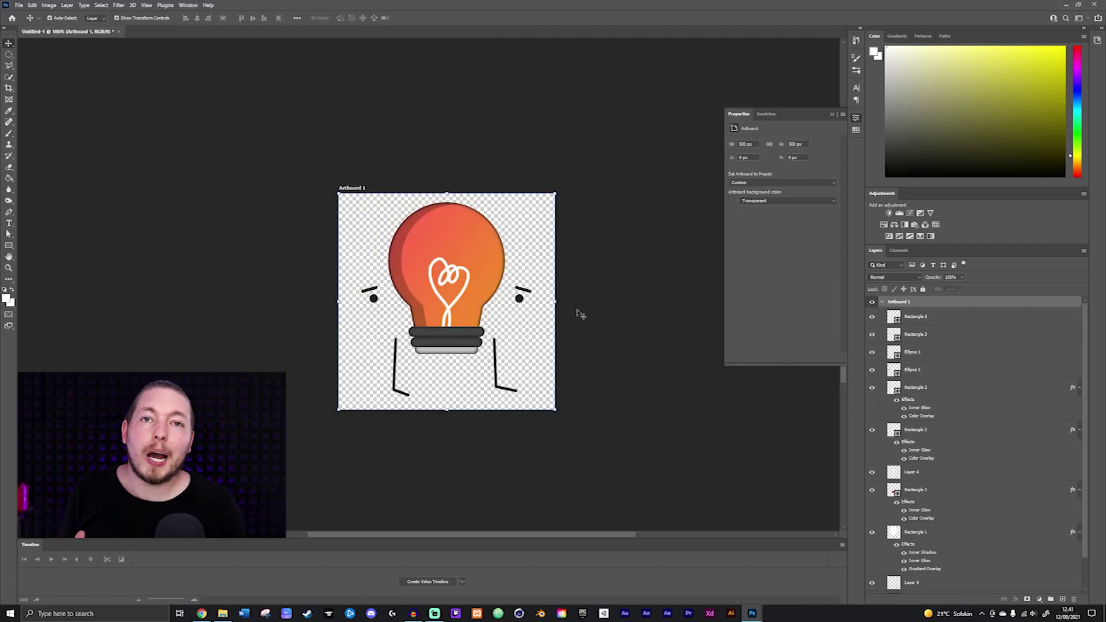